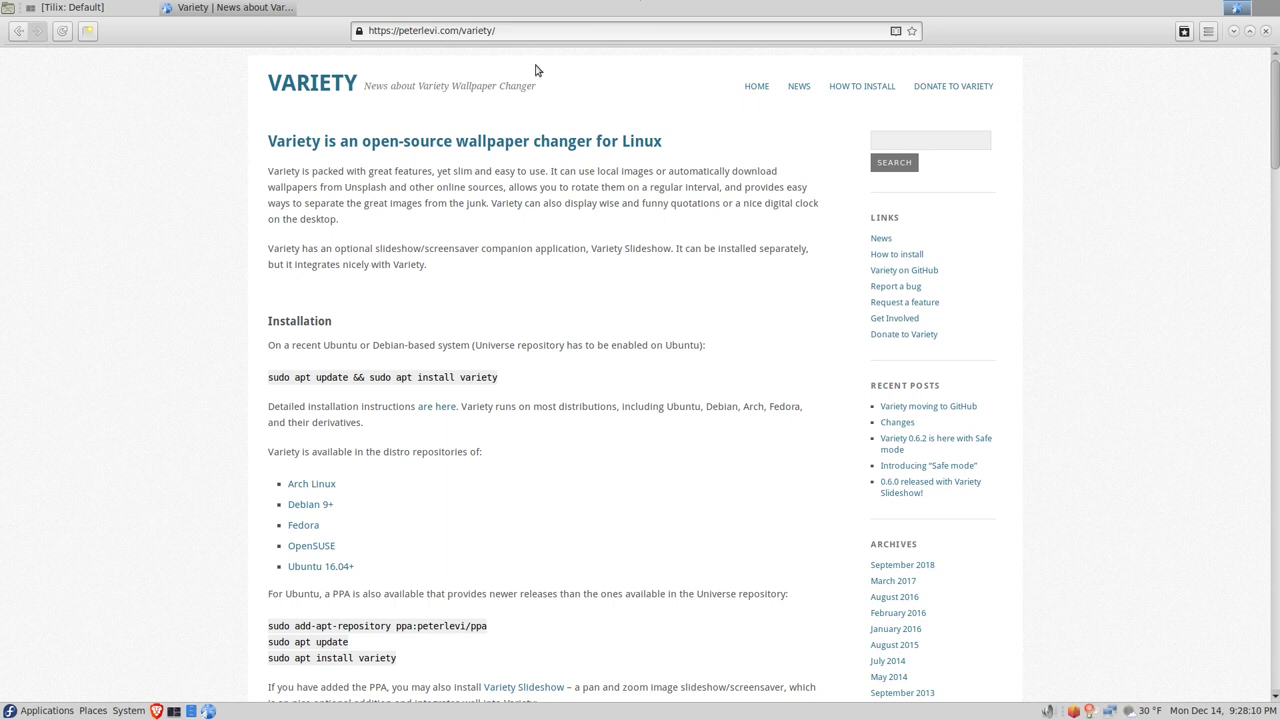
Minimise the browser and bring the Tilix terminal back into view, repositioning it.
{"action": "left_click_drag", "start_coordinate": [530, 36], "coordinate": [366, 18]}
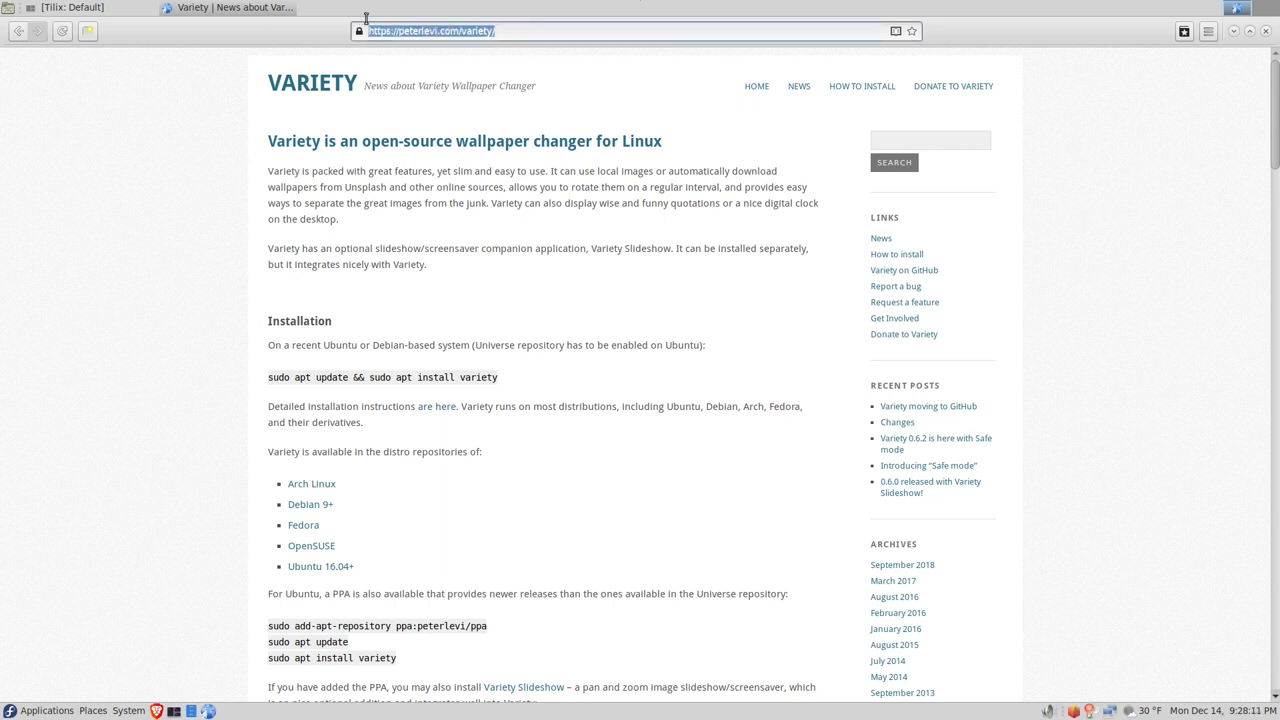
{"action": "left_click", "coordinate": [1235, 32]}
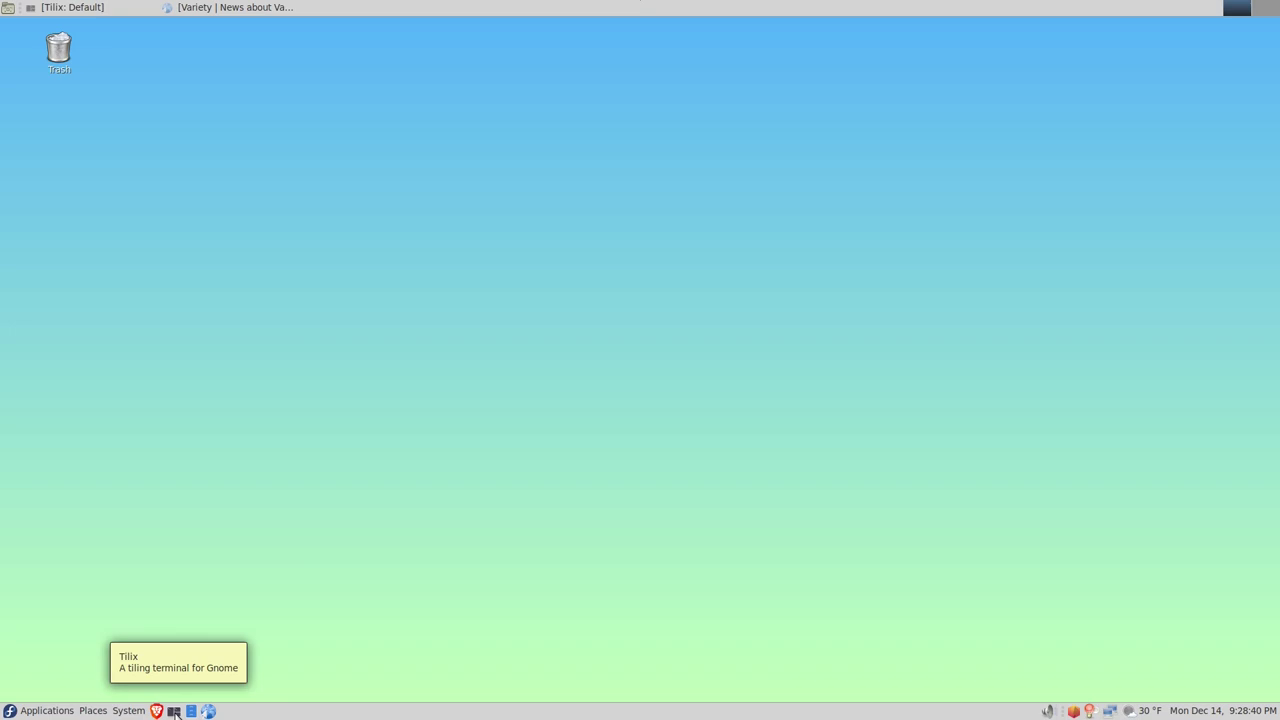
{"action": "left_click", "coordinate": [112, 8]}
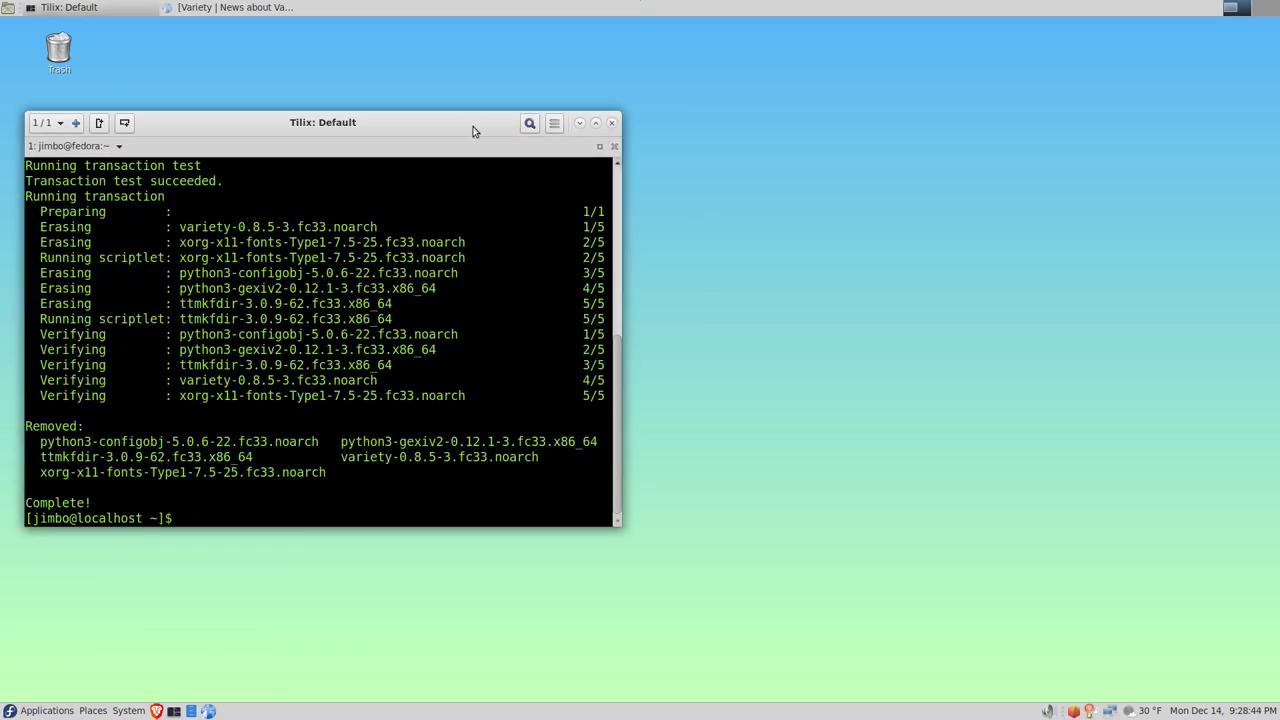
{"action": "left_click_drag", "start_coordinate": [477, 128], "coordinate": [693, 172]}
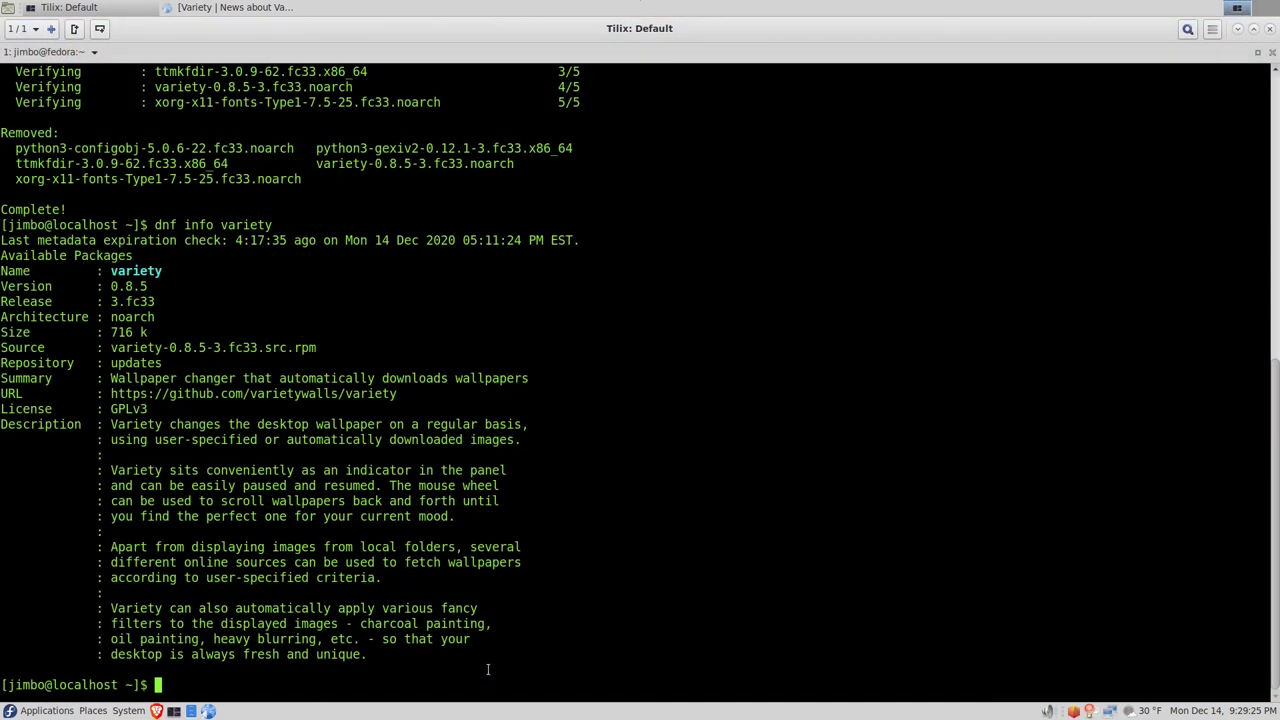
Install variety with 'sudo dnf install variety', confirming the five-package transaction with y.
{"action": "type", "text": "dnf instal"}
{"action": "key", "text": "ctrl+w"}
{"action": "key", "text": "ctrl+w"}
{"action": "type", "text": "sudo dnf install v"}
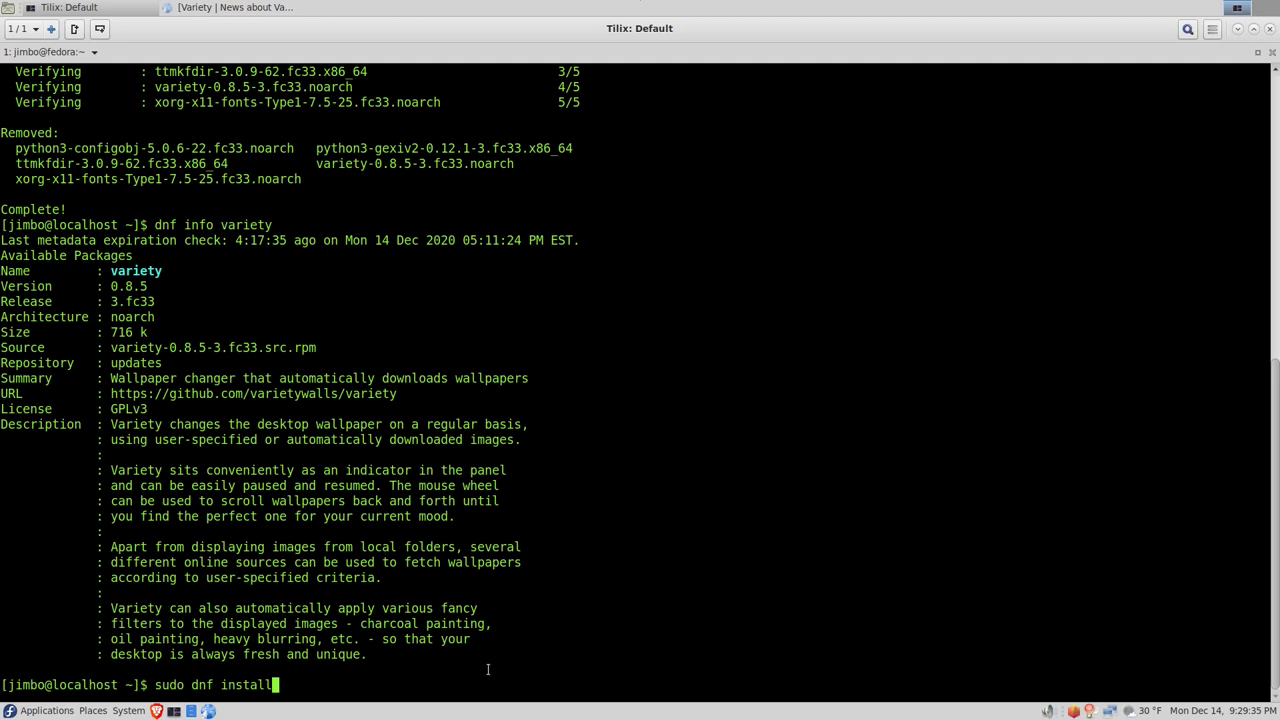
{"action": "type", "text": "ariety"}
{"action": "key", "text": "Return"}
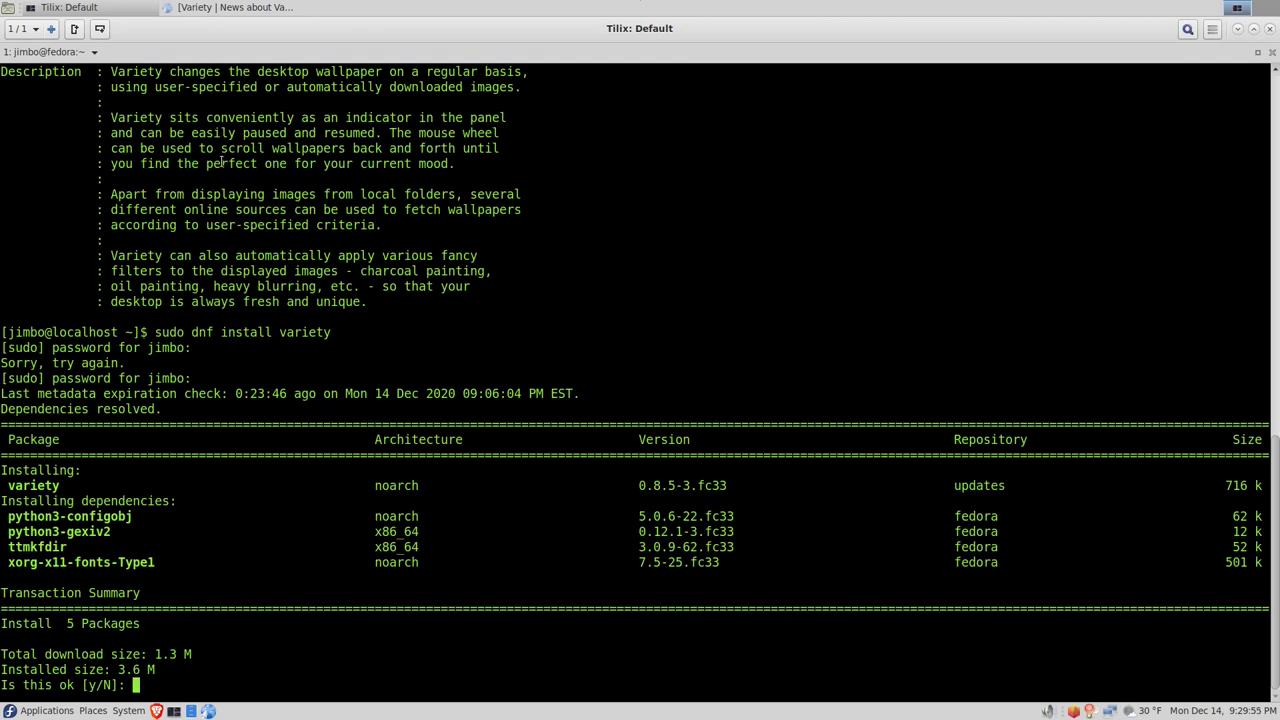
{"action": "type", "text": "y"}
{"action": "key", "text": "Return"}
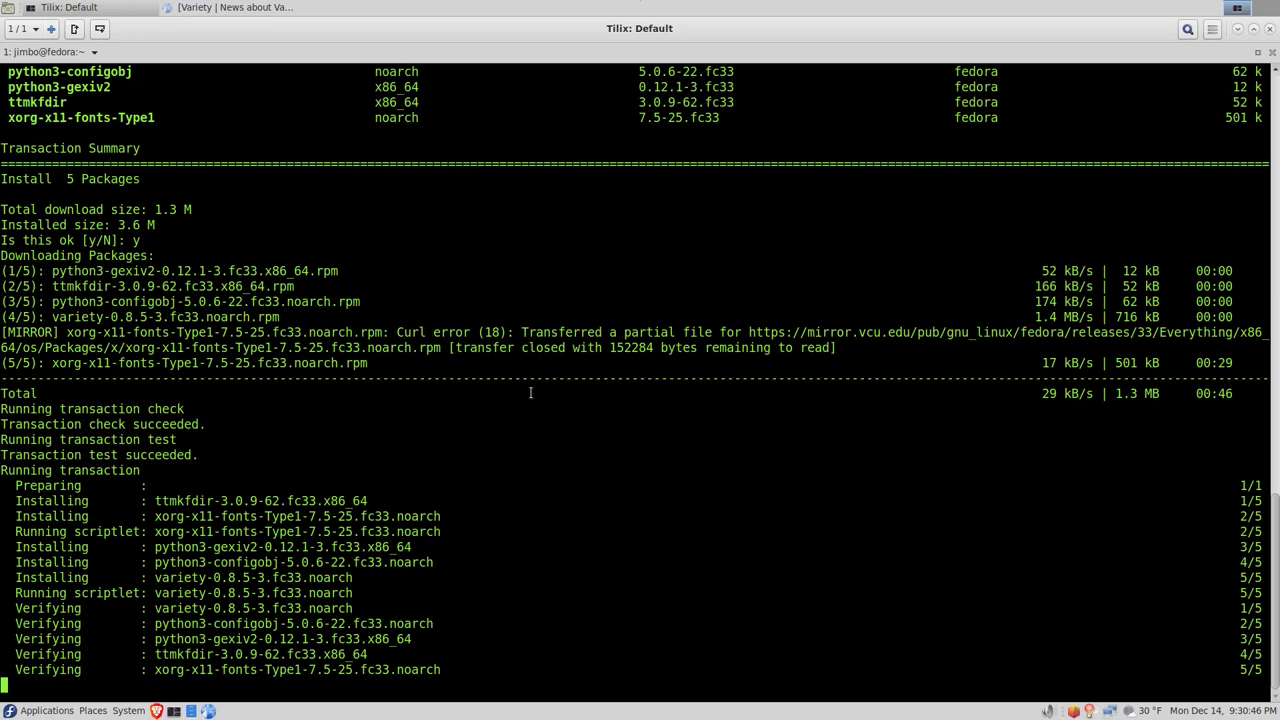
{"action": "left_click", "coordinate": [1237, 28]}
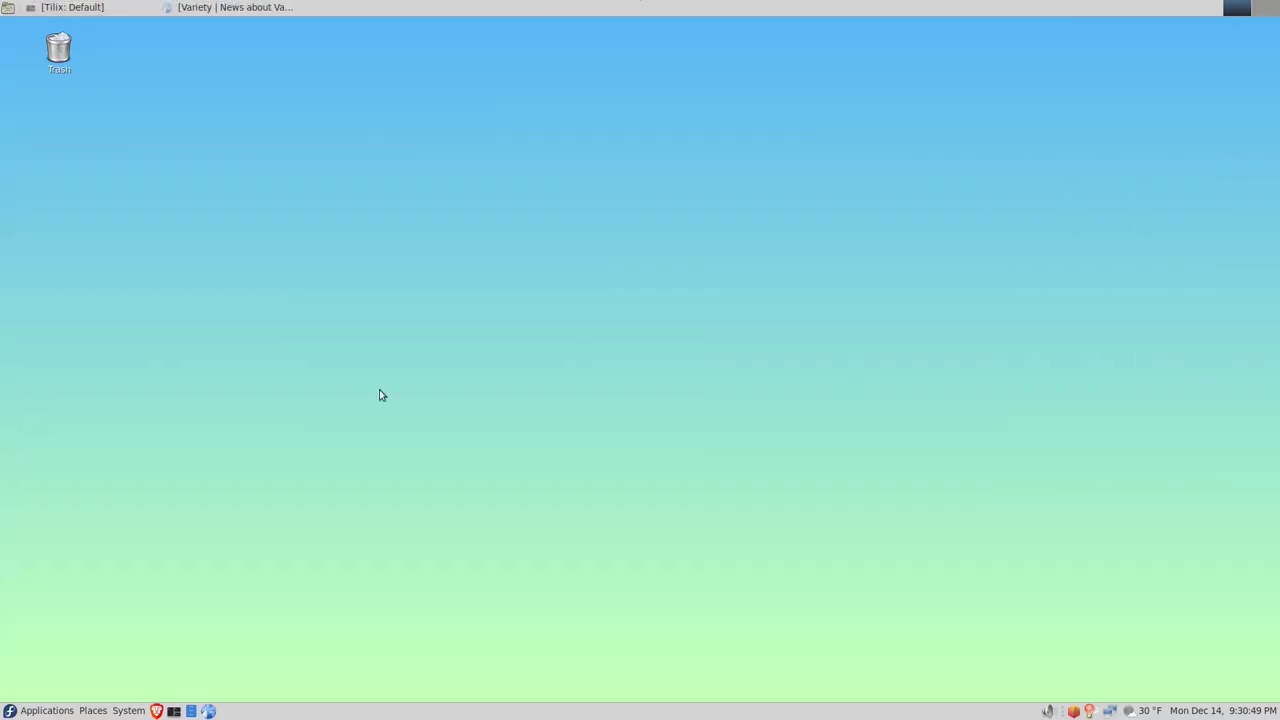
Launch Variety from Applications > Accessories and move its welcome dialog to the left.
{"action": "left_click", "coordinate": [45, 712]}
{"action": "mouse_move", "coordinate": [65, 556]}
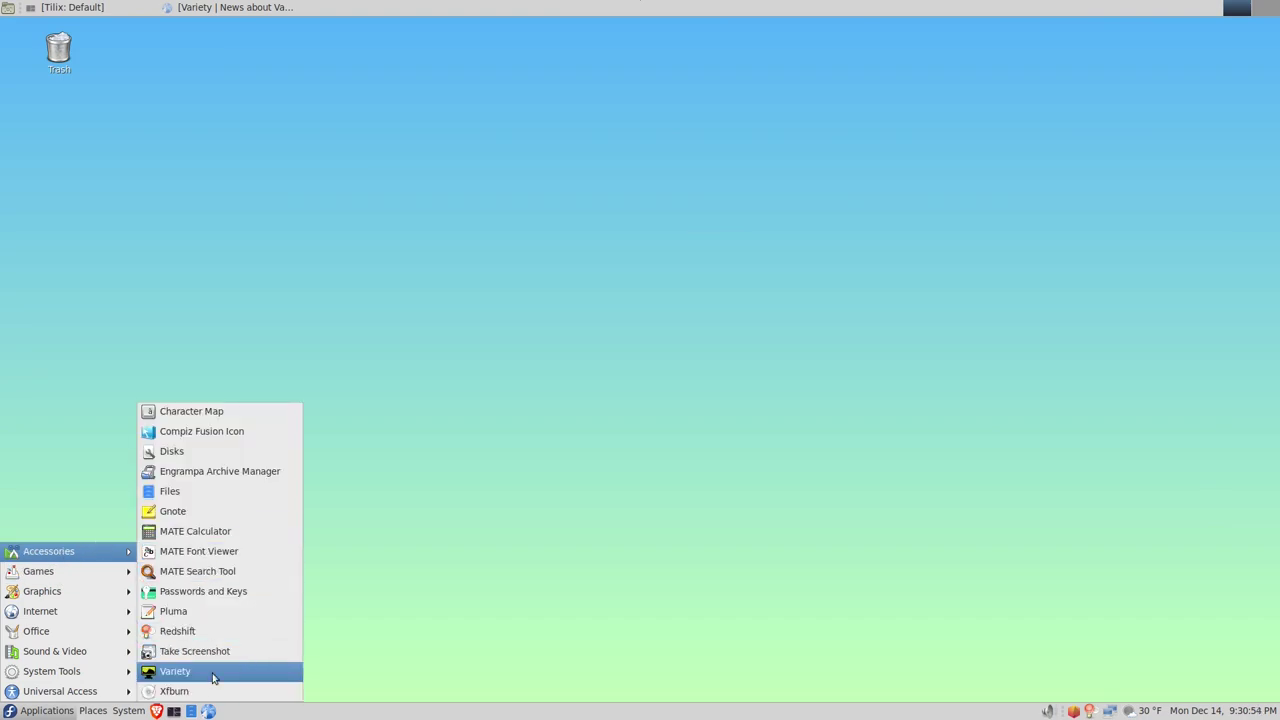
{"action": "left_click", "coordinate": [213, 672]}
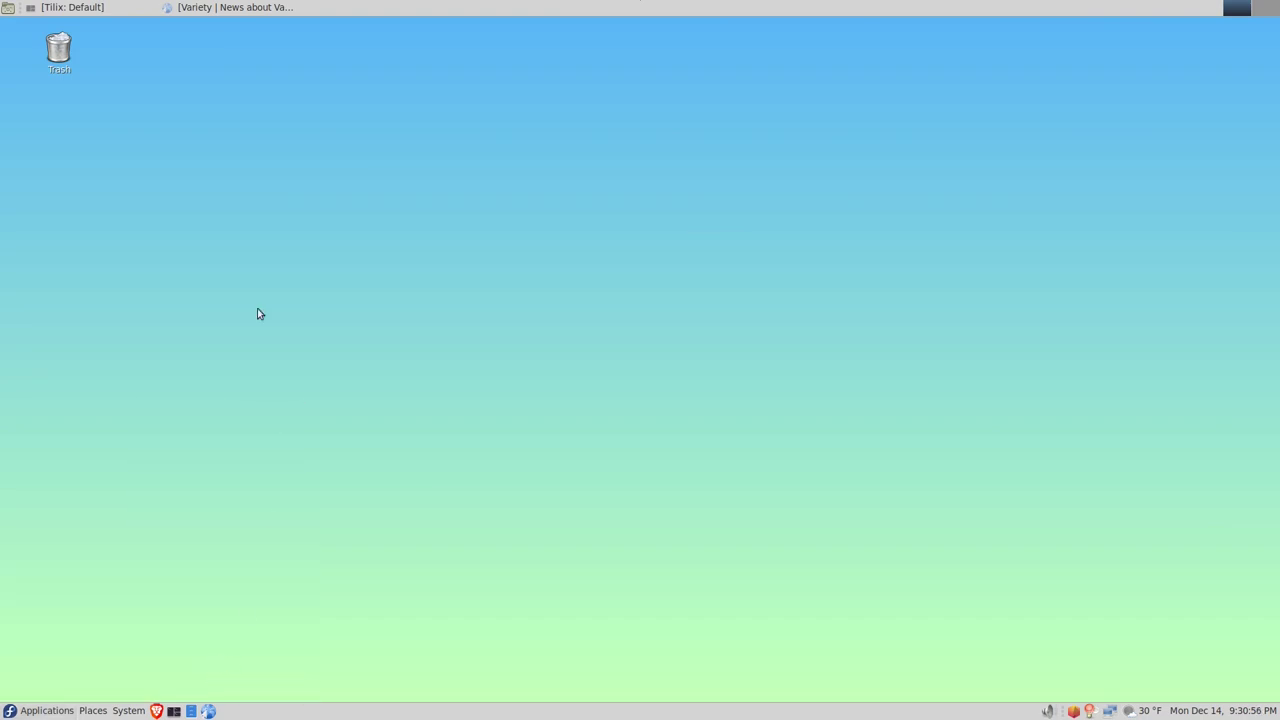
{"action": "left_click_drag", "start_coordinate": [478, 198], "coordinate": [330, 211]}
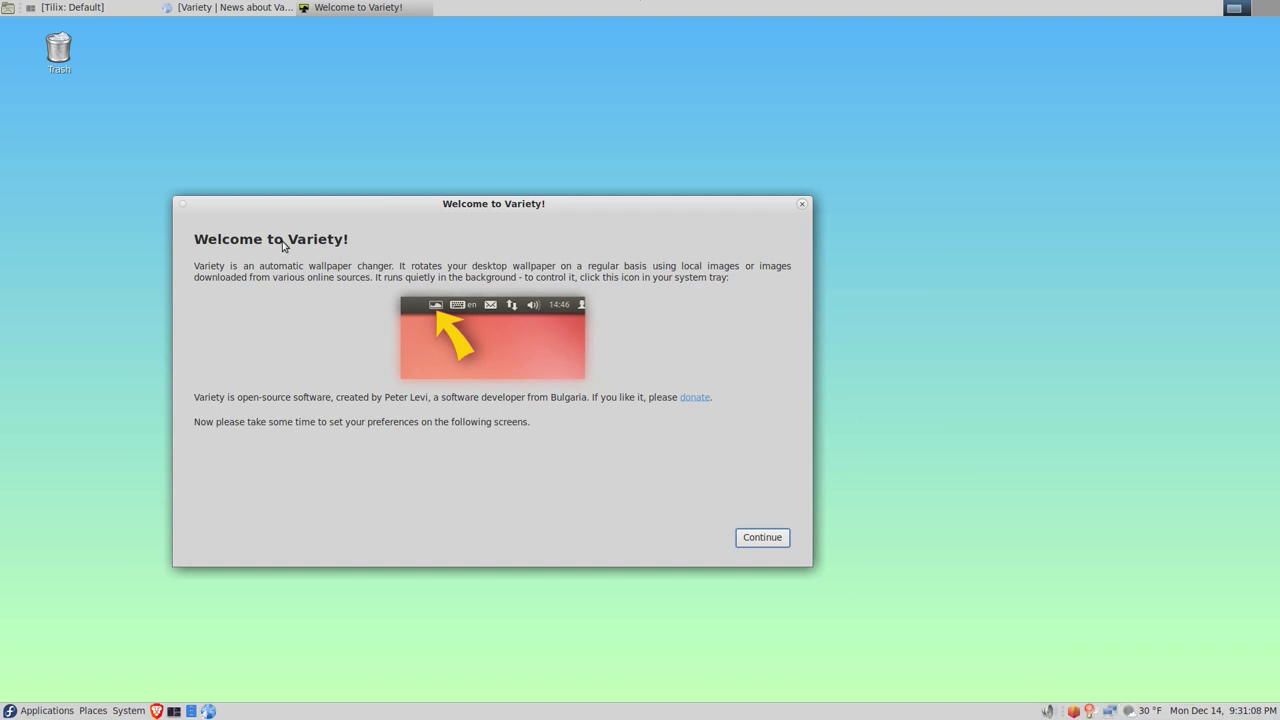
Continue past the Welcome to Variety screen and accept the Privacy Notice.
{"action": "left_click", "coordinate": [757, 539]}
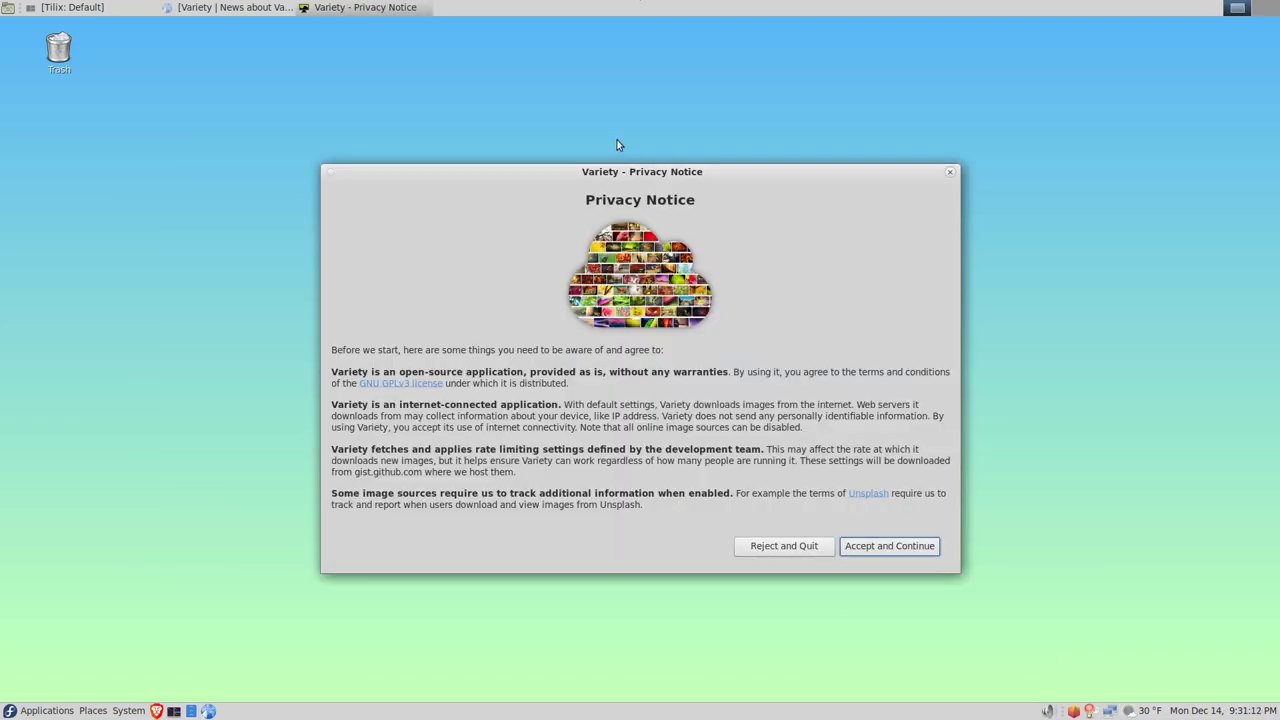
{"action": "left_click", "coordinate": [894, 546]}
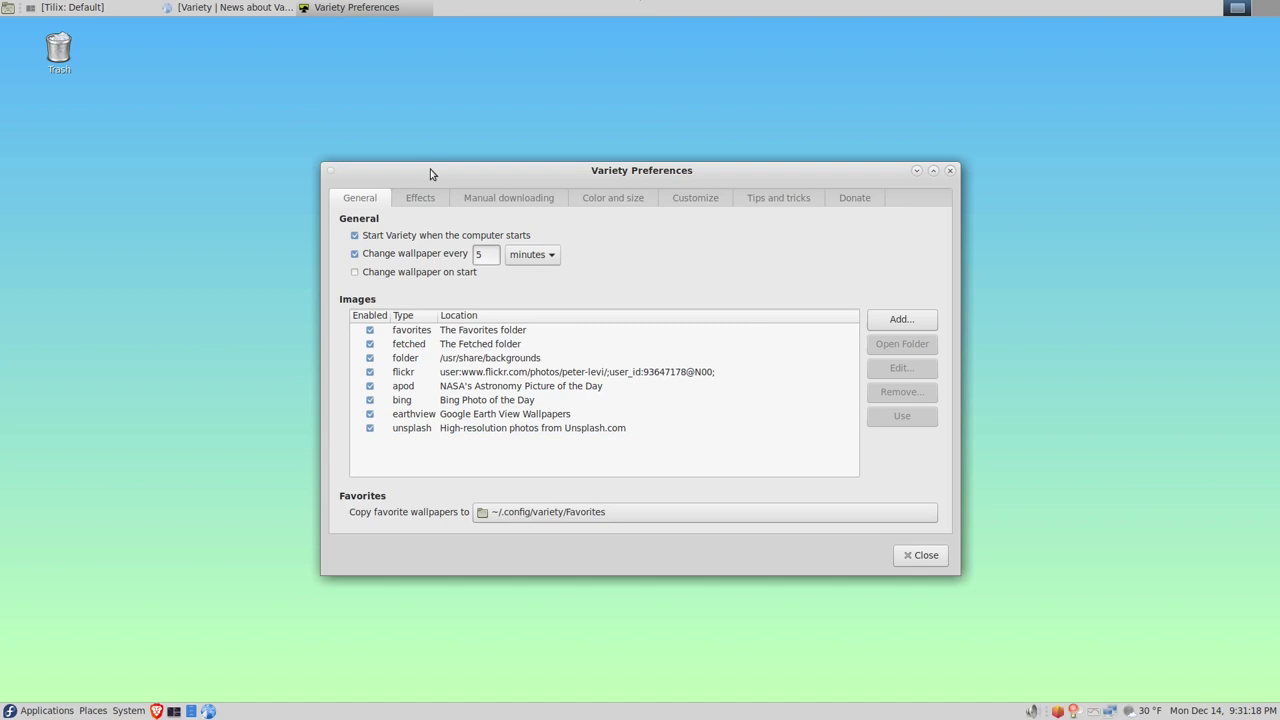
{"action": "left_click_drag", "start_coordinate": [586, 177], "coordinate": [437, 197]}
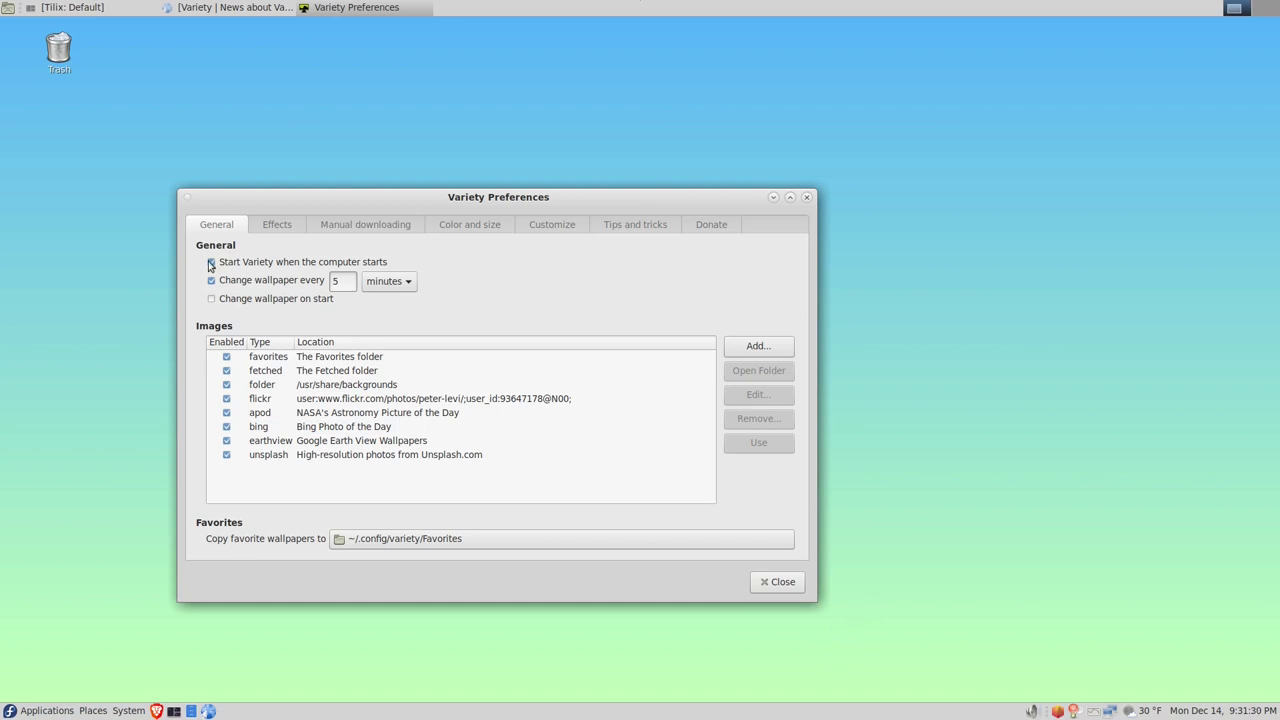
{"action": "left_click", "coordinate": [130, 711]}
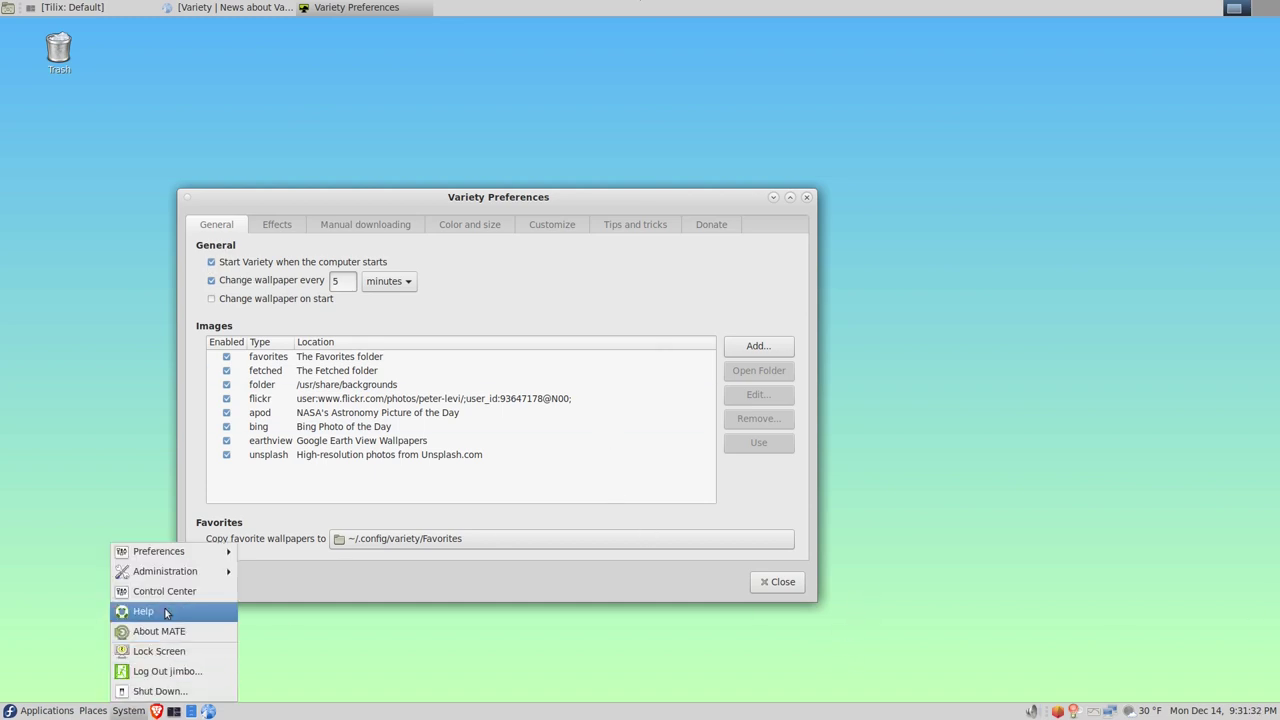
{"action": "mouse_move", "coordinate": [172, 552]}
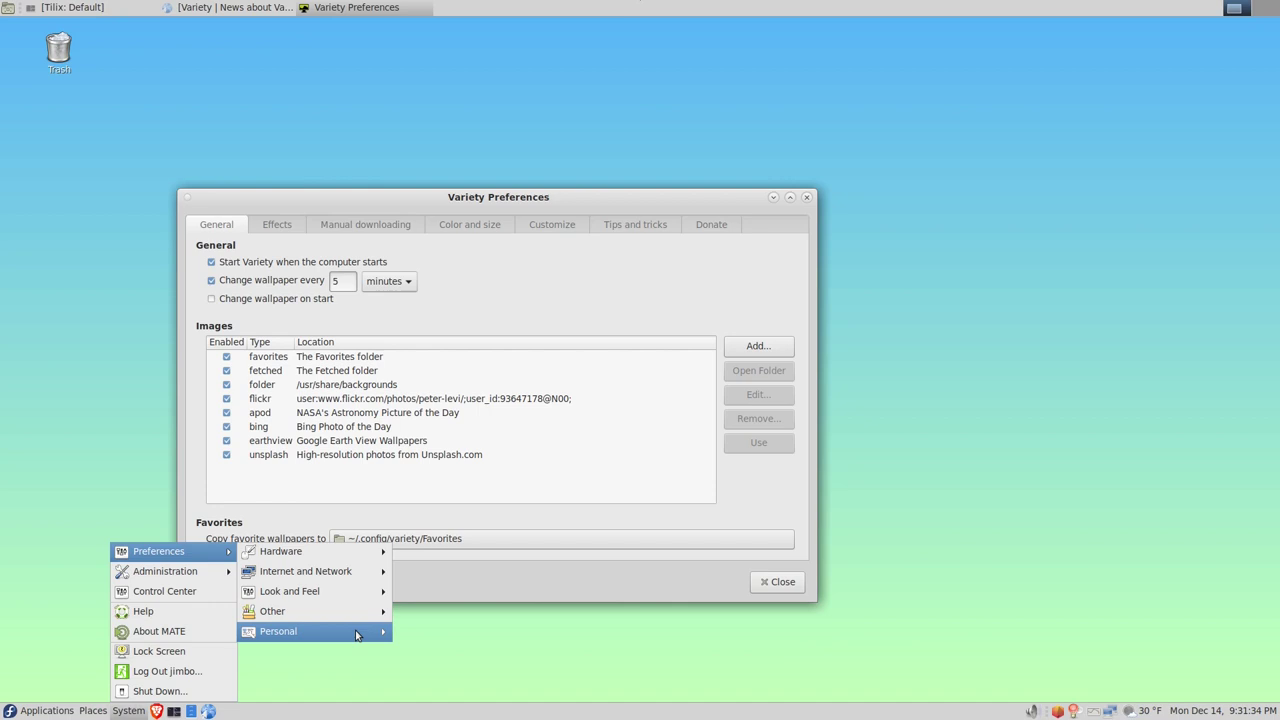
{"action": "mouse_move", "coordinate": [360, 632]}
{"action": "left_click", "coordinate": [467, 692]}
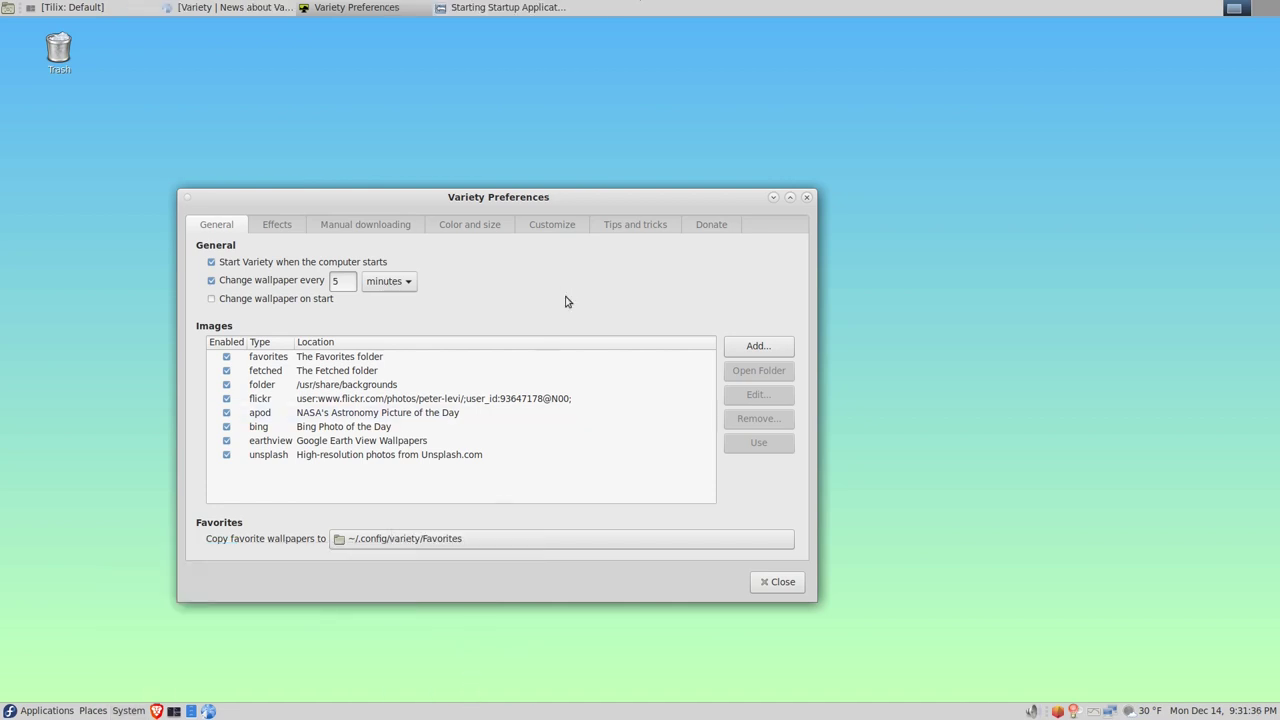
{"action": "left_click_drag", "start_coordinate": [713, 316], "coordinate": [720, 376]}
{"action": "scroll", "coordinate": [690, 372], "scroll_direction": "down", "scroll_amount": 1}
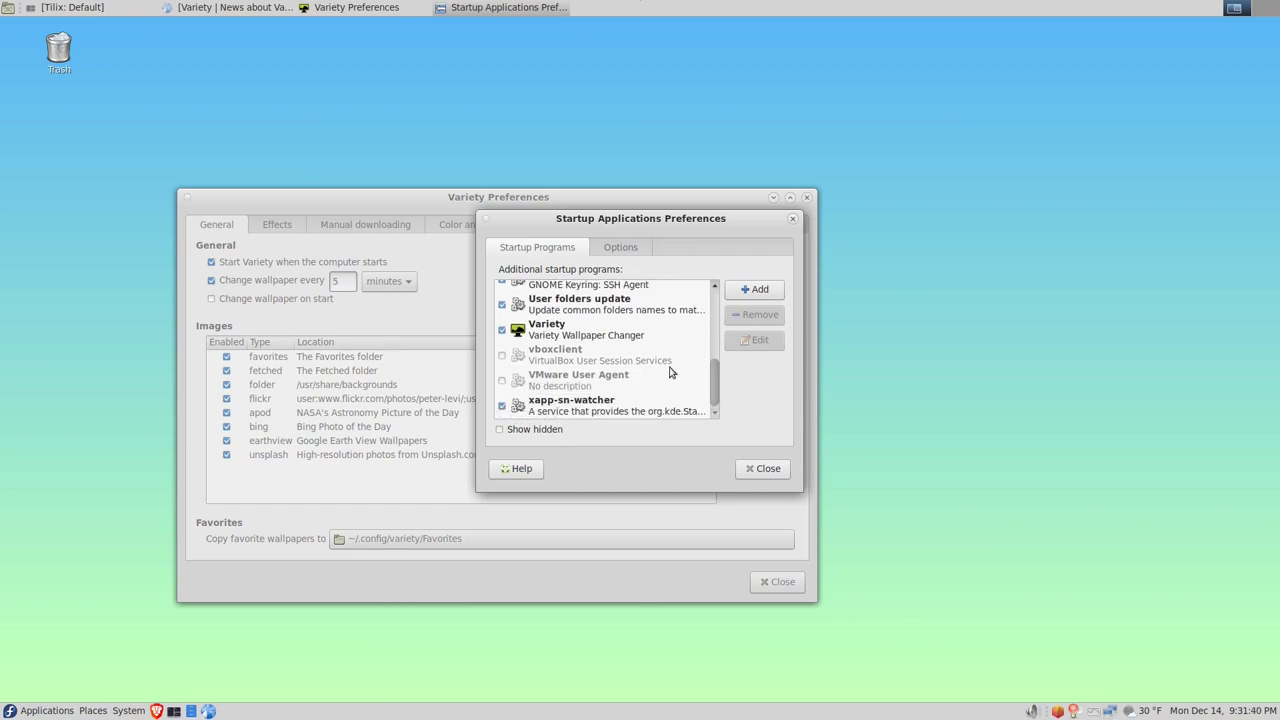
{"action": "left_click", "coordinate": [767, 469]}
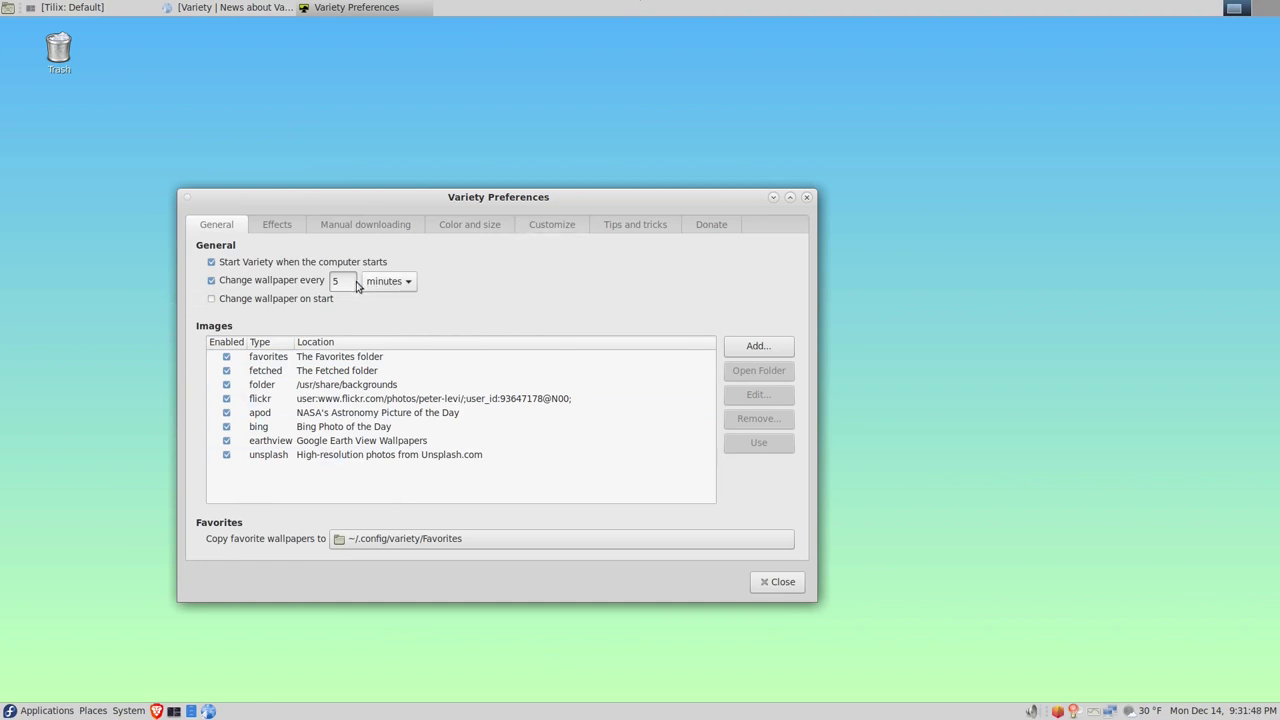
Tick 'Change wallpaper on start' on Variety's General tab.
{"action": "left_click_drag", "start_coordinate": [350, 281], "coordinate": [253, 279]}
{"action": "left_click", "coordinate": [212, 299]}
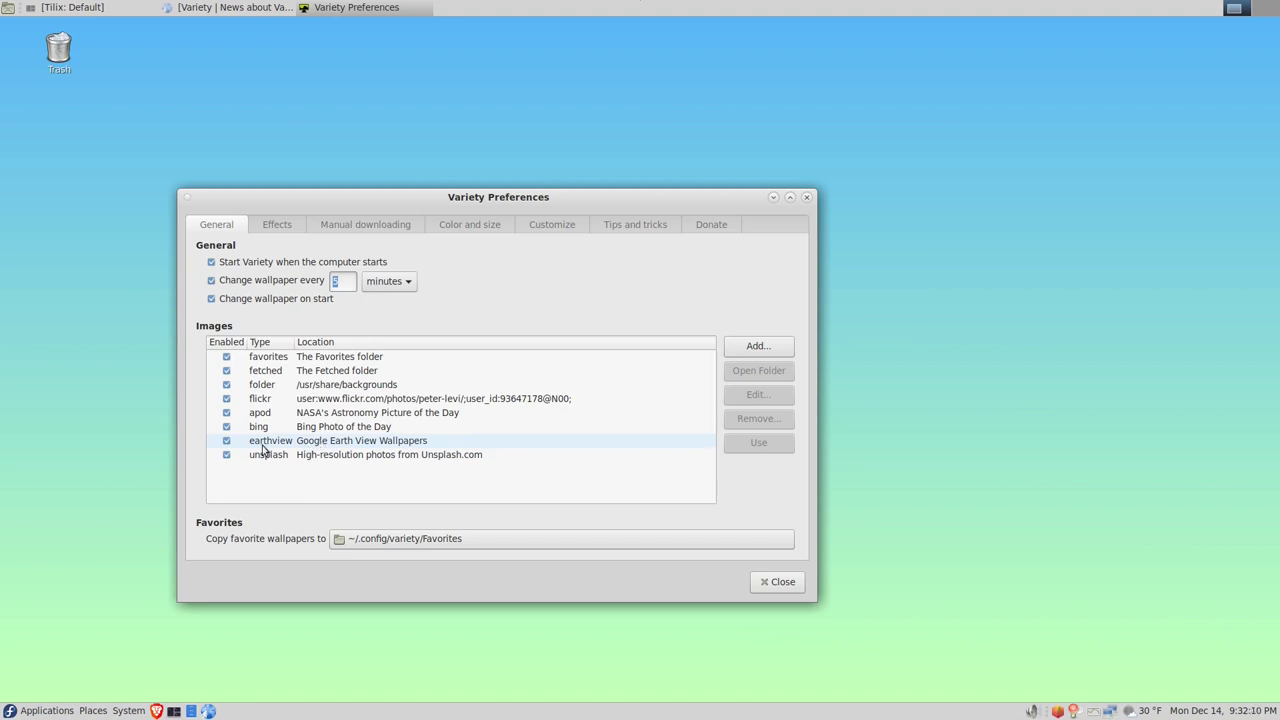
Untick the Google Earth View Wallpapers source and pick the canyon thumbnail as wallpaper.
{"action": "left_click", "coordinate": [227, 442]}
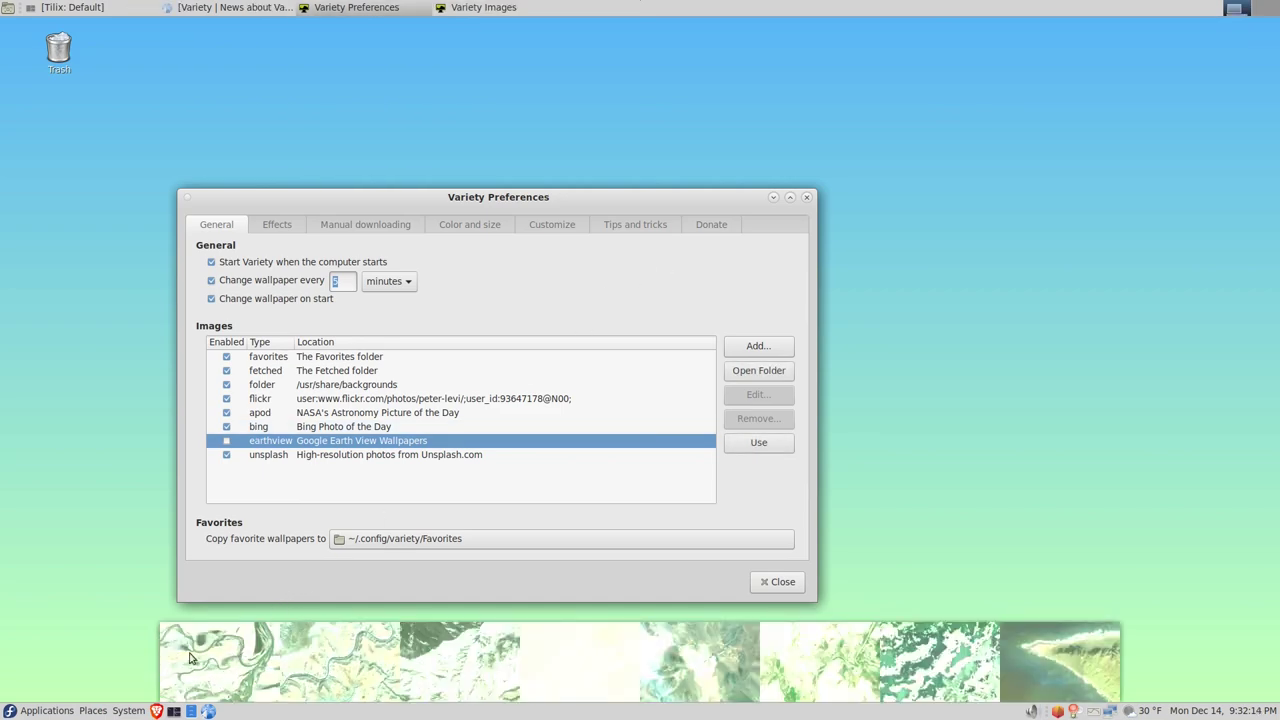
{"action": "left_click", "coordinate": [309, 675]}
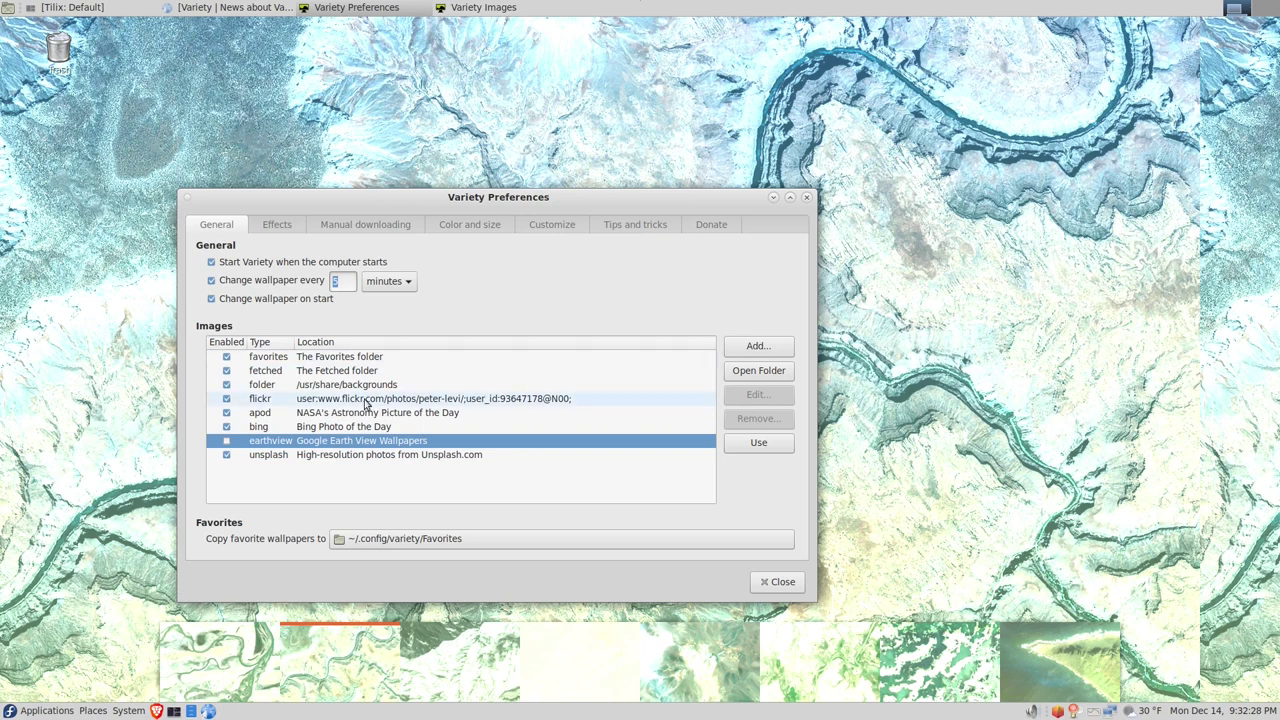
Add the home Pictures folder through Add... > Folders as an enabled image source.
{"action": "left_click", "coordinate": [765, 350]}
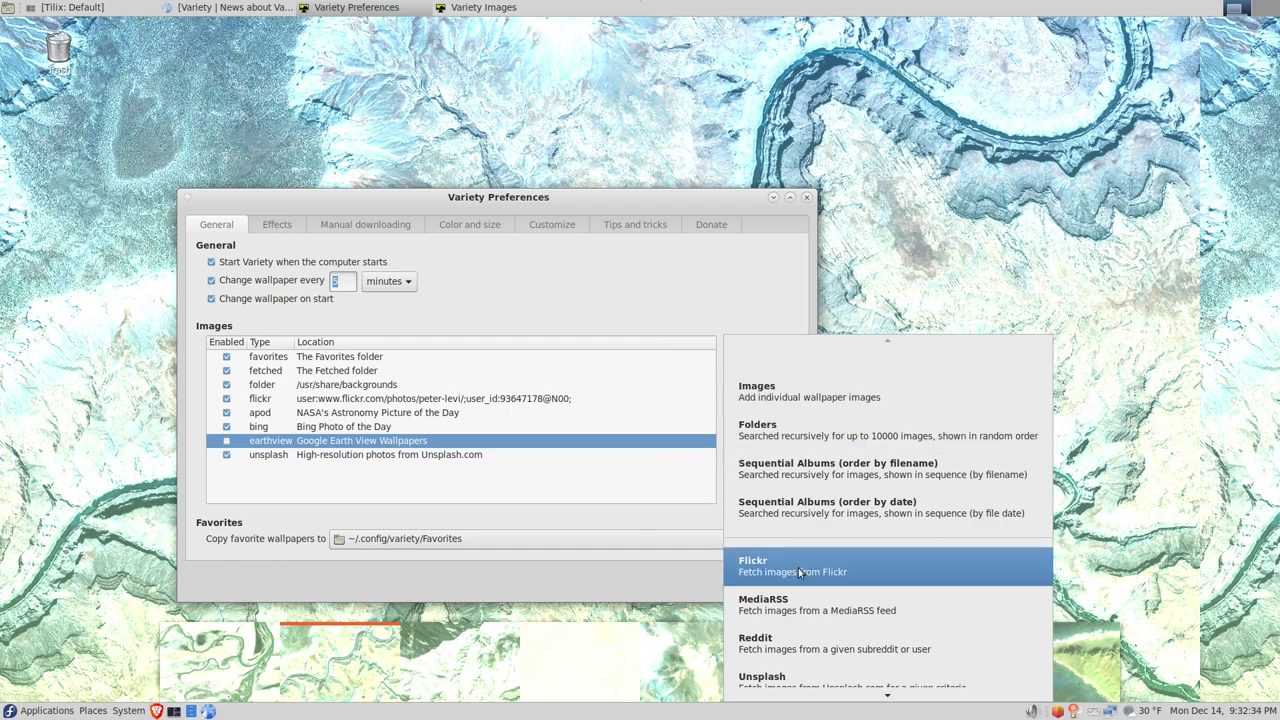
{"action": "mouse_move", "coordinate": [810, 708]}
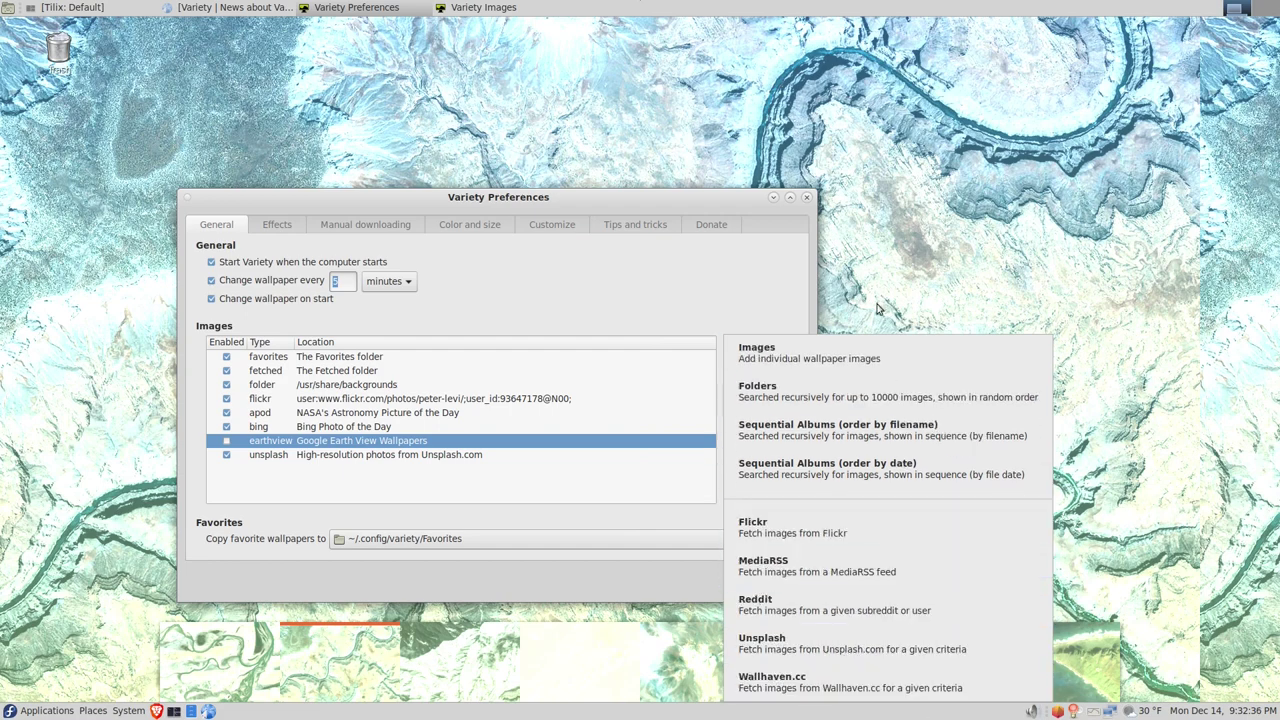
{"action": "left_click", "coordinate": [790, 392]}
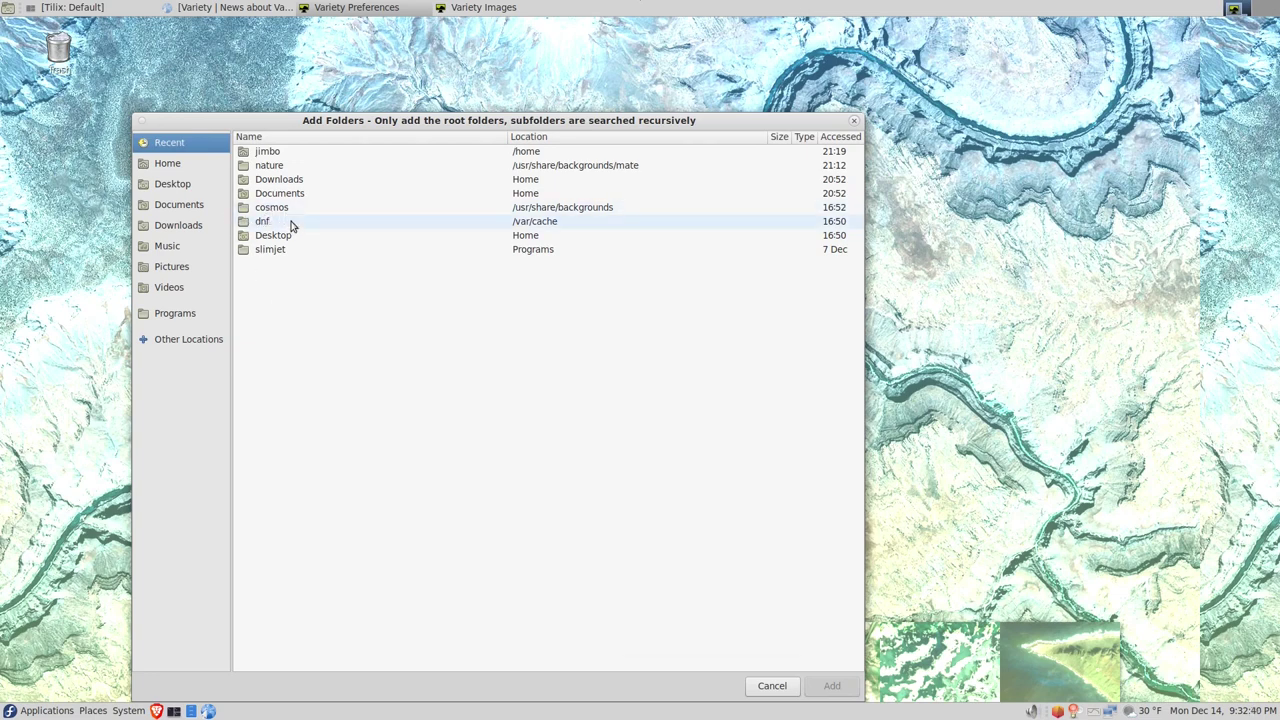
{"action": "left_click", "coordinate": [178, 266]}
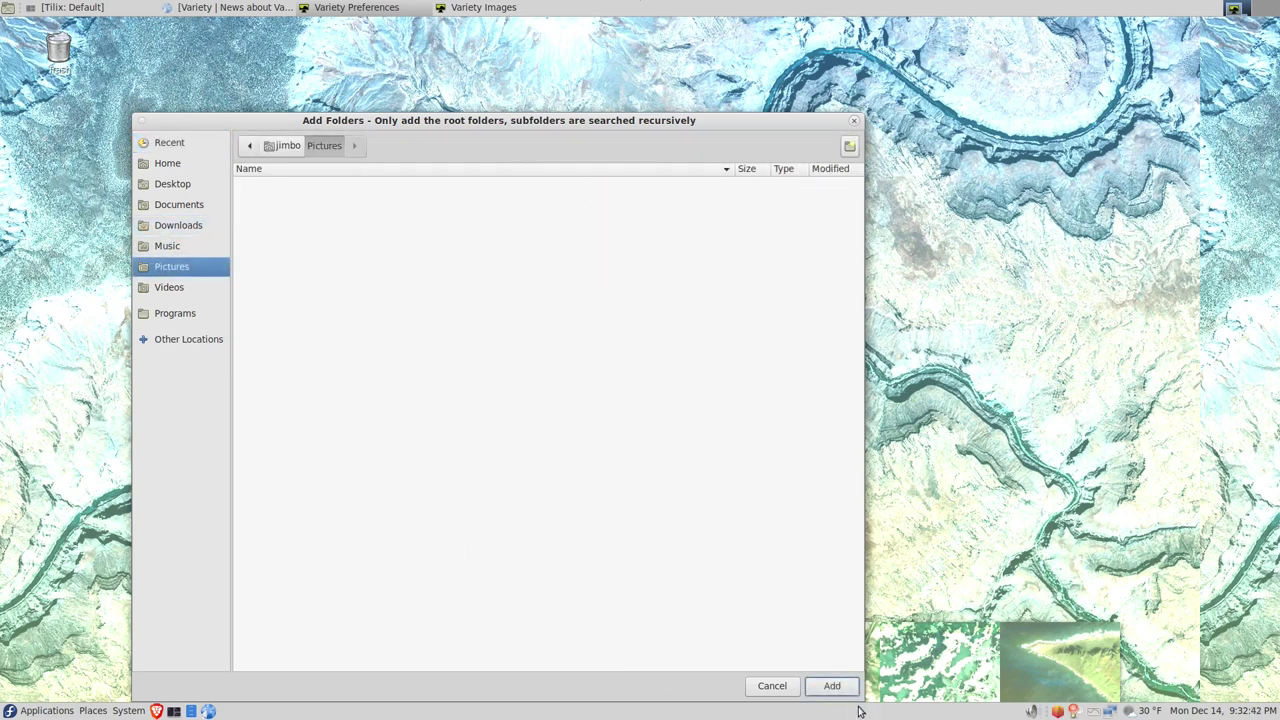
{"action": "left_click", "coordinate": [831, 686]}
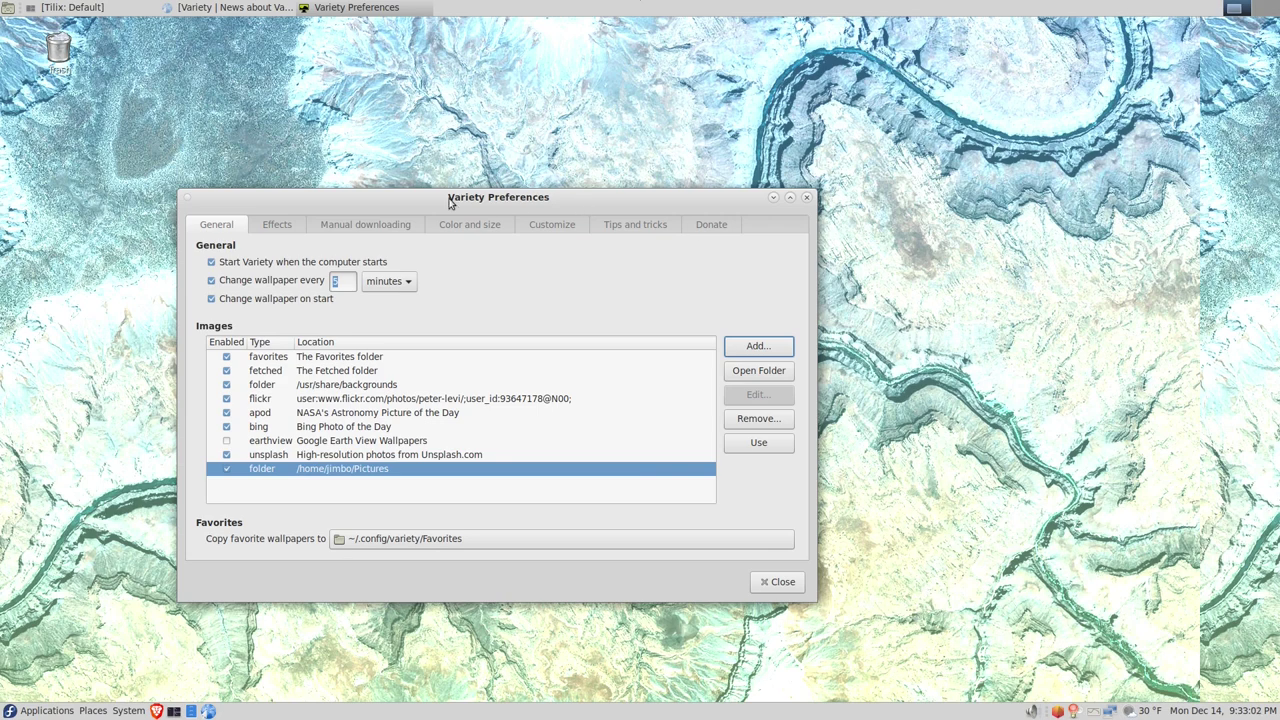
{"action": "left_click_drag", "start_coordinate": [452, 205], "coordinate": [570, 142]}
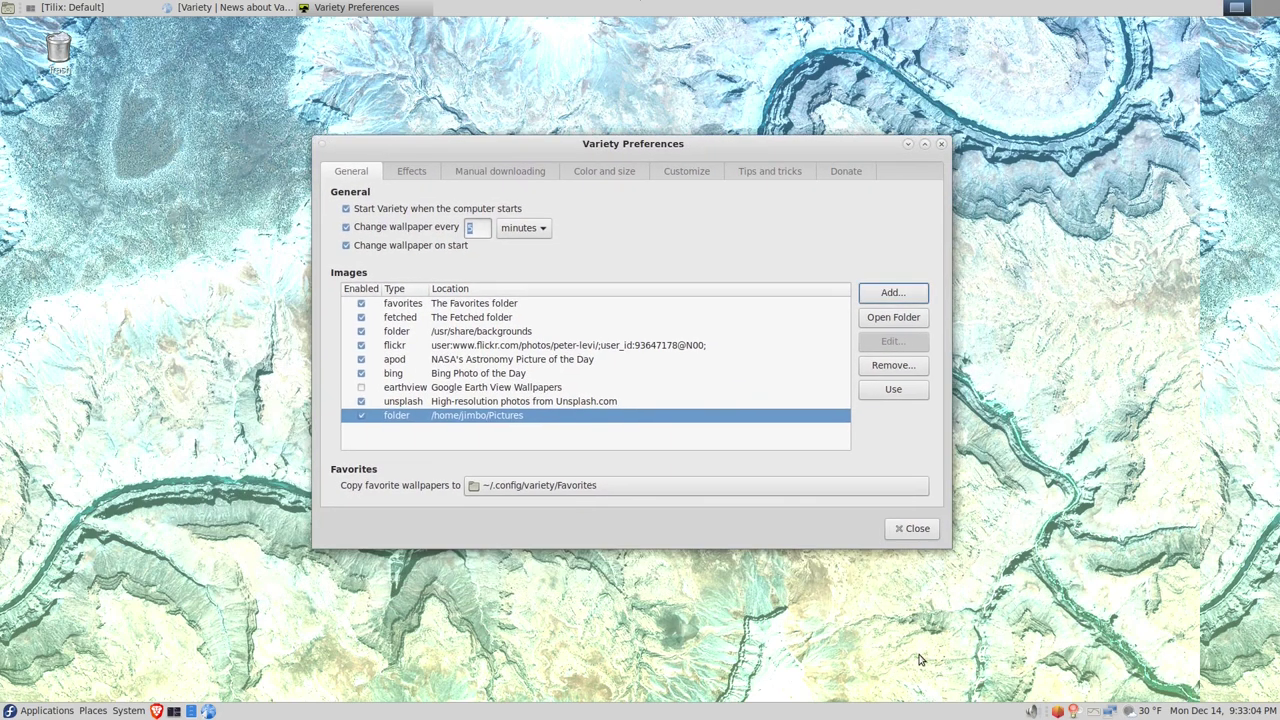
{"action": "left_click", "coordinate": [1098, 713]}
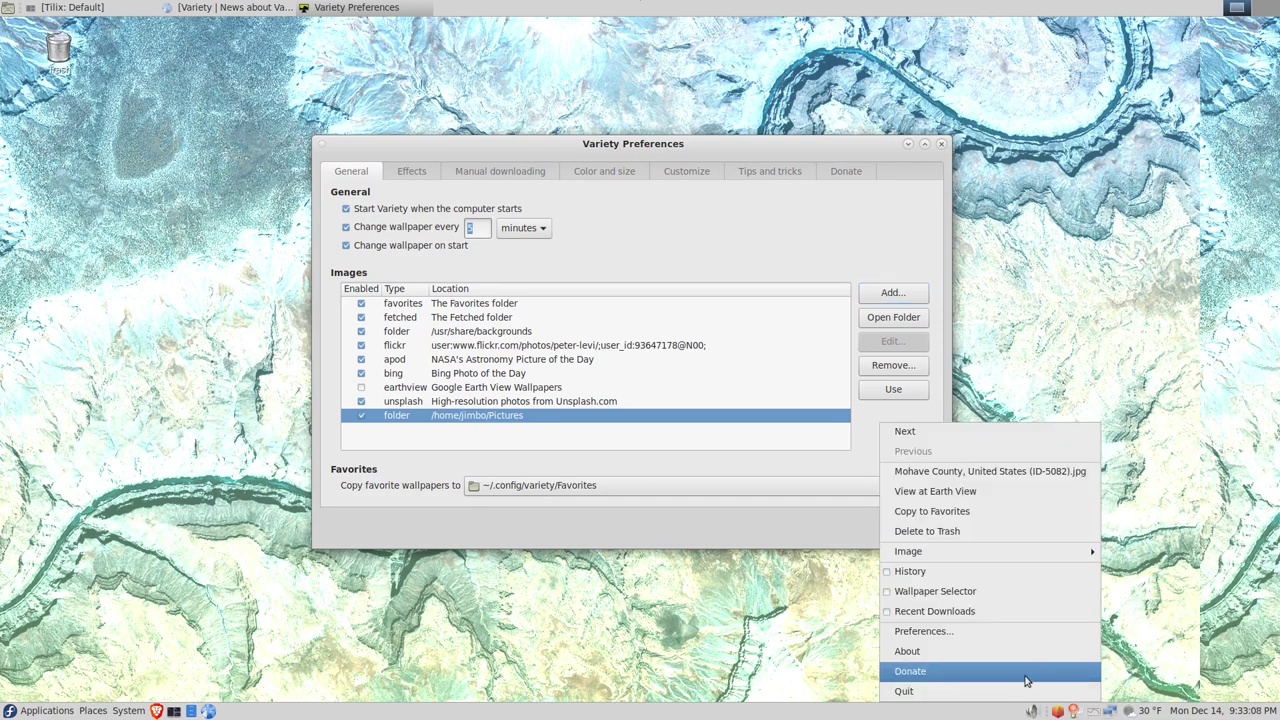
Use Copy to Favorites in the tray menu on the Mohave County canyon wallpaper.
{"action": "left_click", "coordinate": [952, 520]}
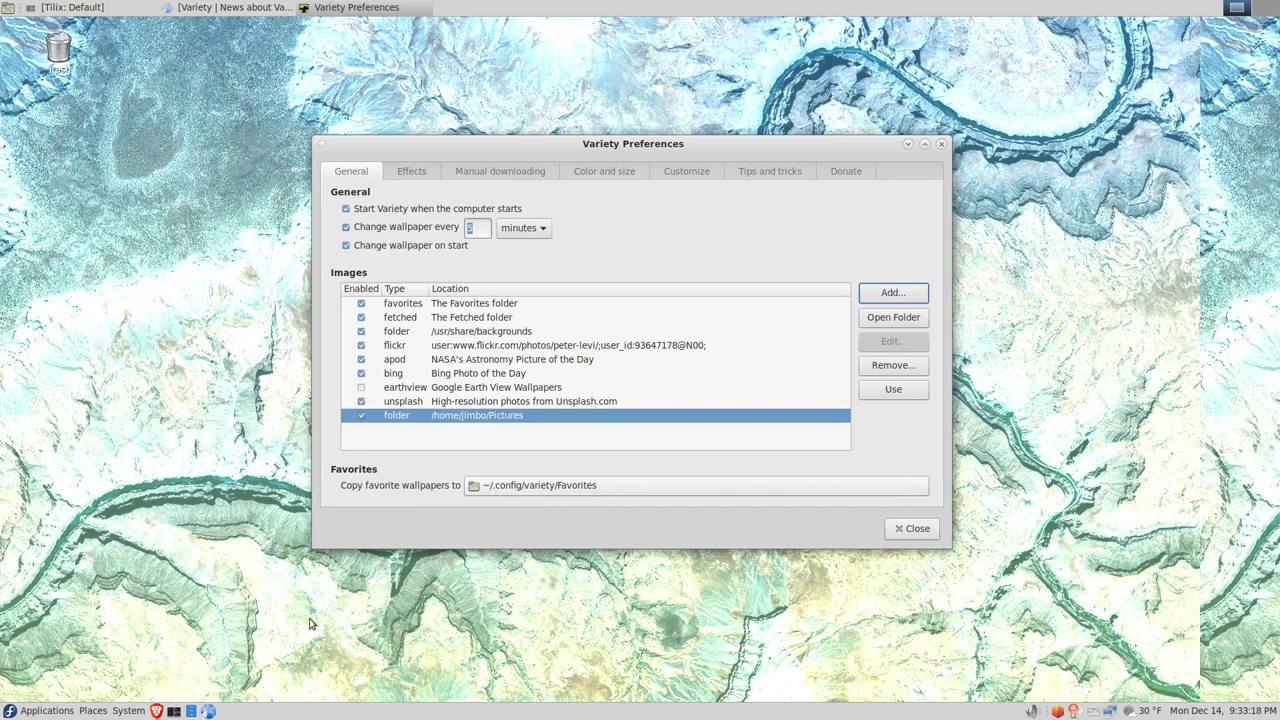
Check in Caja that the Mohave County jpg is in ~/.config/variety/Favorites.
{"action": "left_click", "coordinate": [193, 711]}
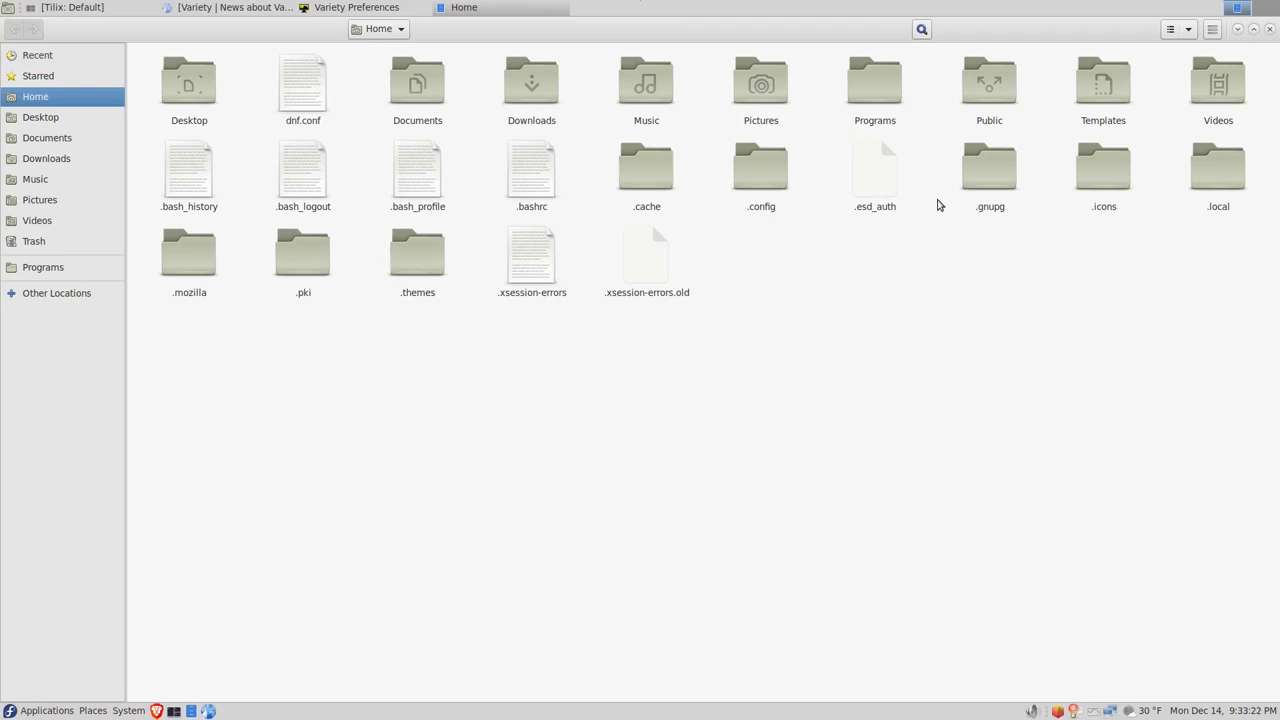
{"action": "left_click", "coordinate": [789, 188]}
{"action": "double_click", "coordinate": [789, 188]}
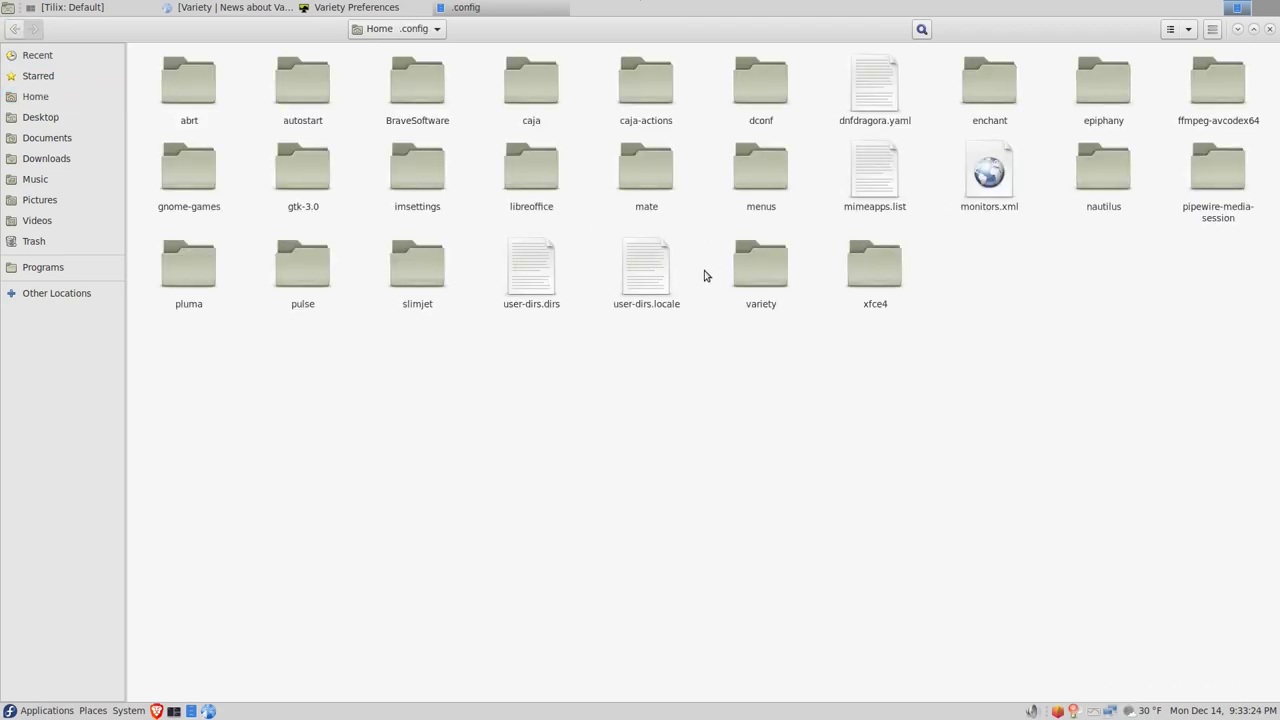
{"action": "double_click", "coordinate": [757, 272]}
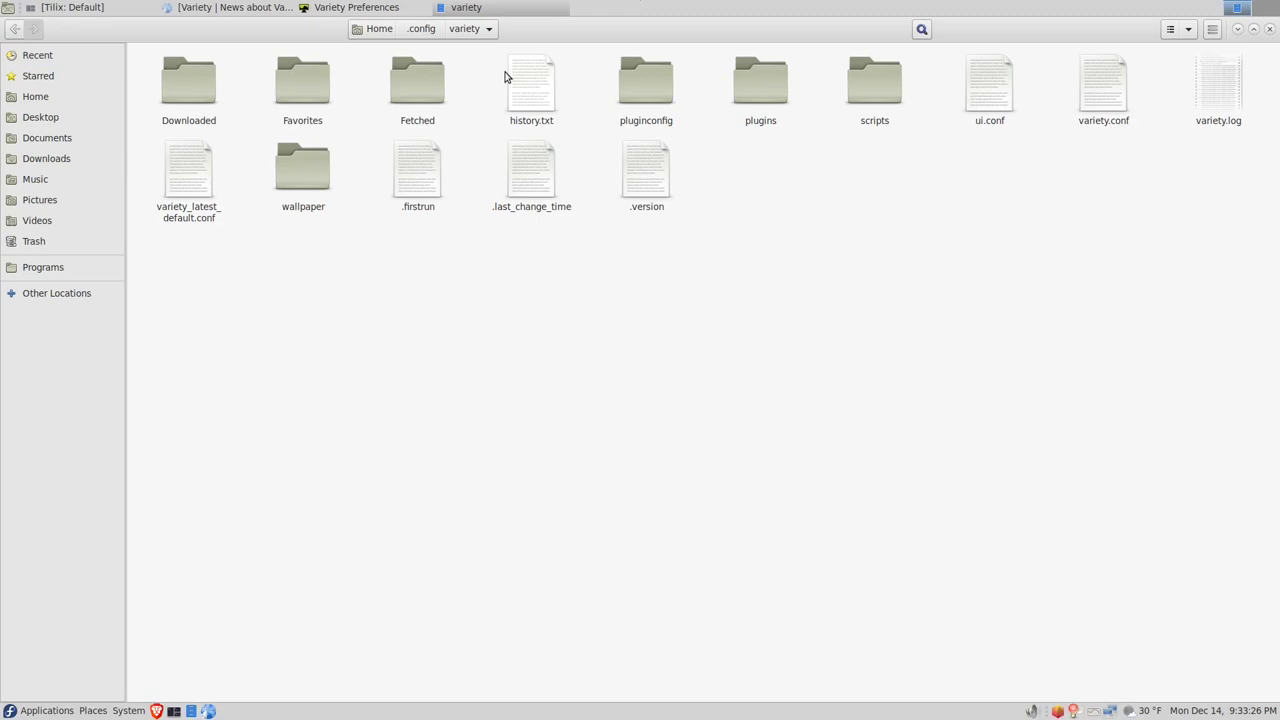
{"action": "left_click", "coordinate": [323, 97]}
{"action": "double_click", "coordinate": [323, 97]}
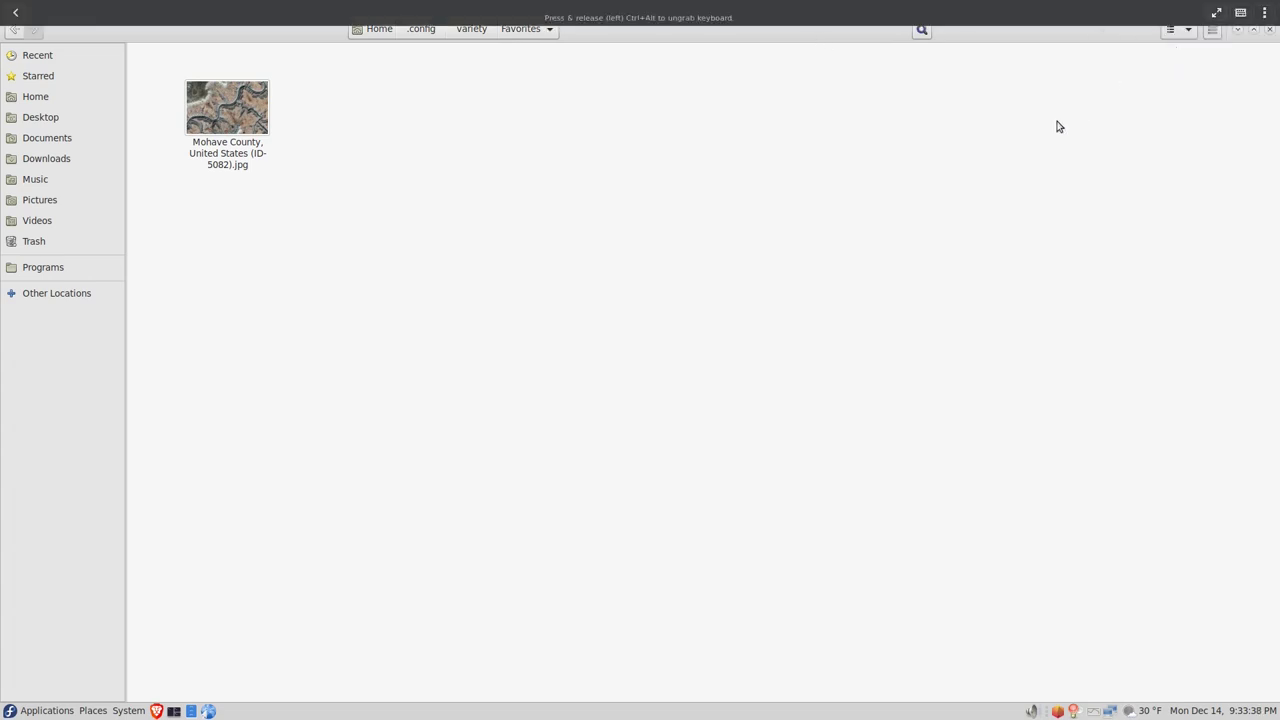
{"action": "left_click", "coordinate": [1236, 30]}
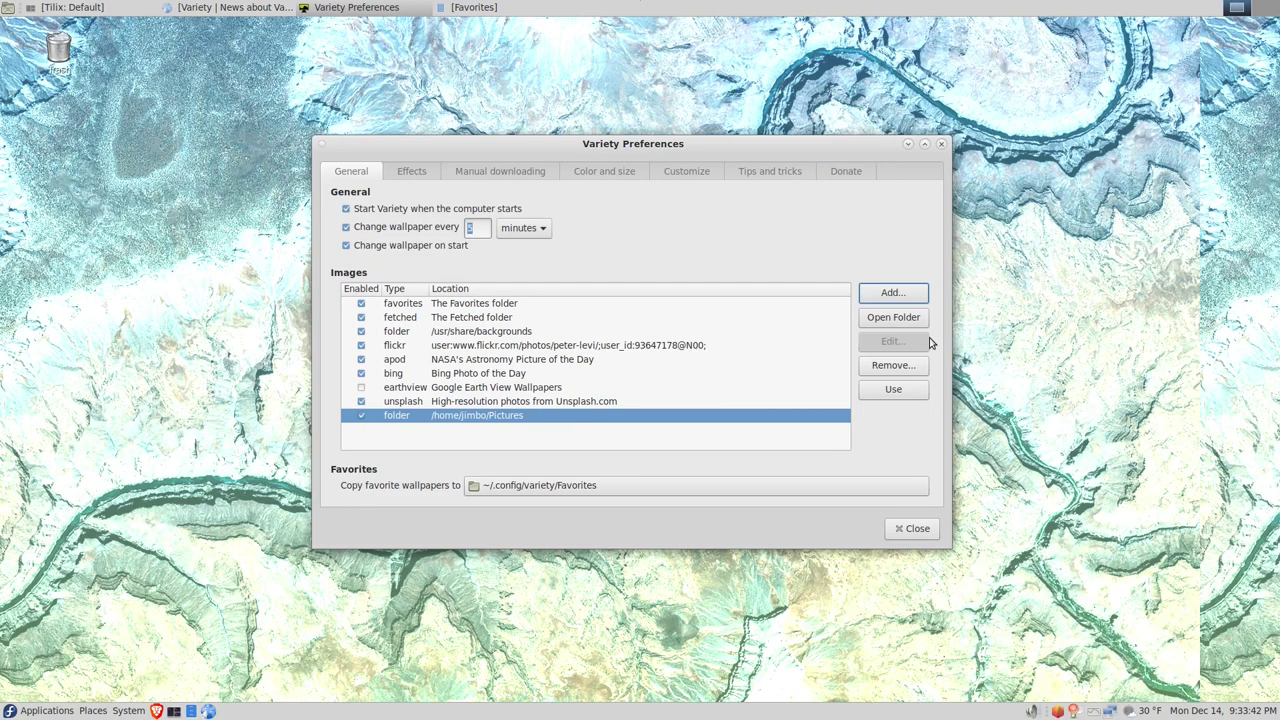
Set the Indicator icon to Dark on the Customize tab and close Preferences.
{"action": "left_click", "coordinate": [414, 173]}
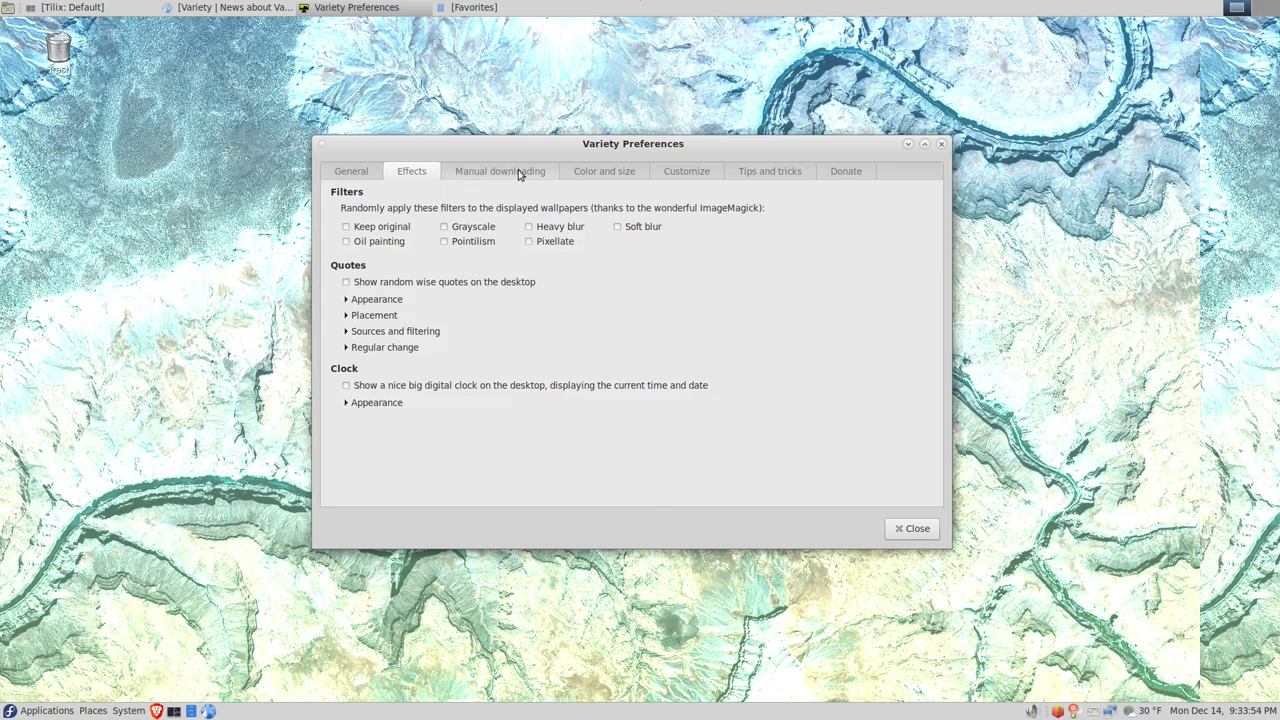
{"action": "left_click", "coordinate": [714, 173]}
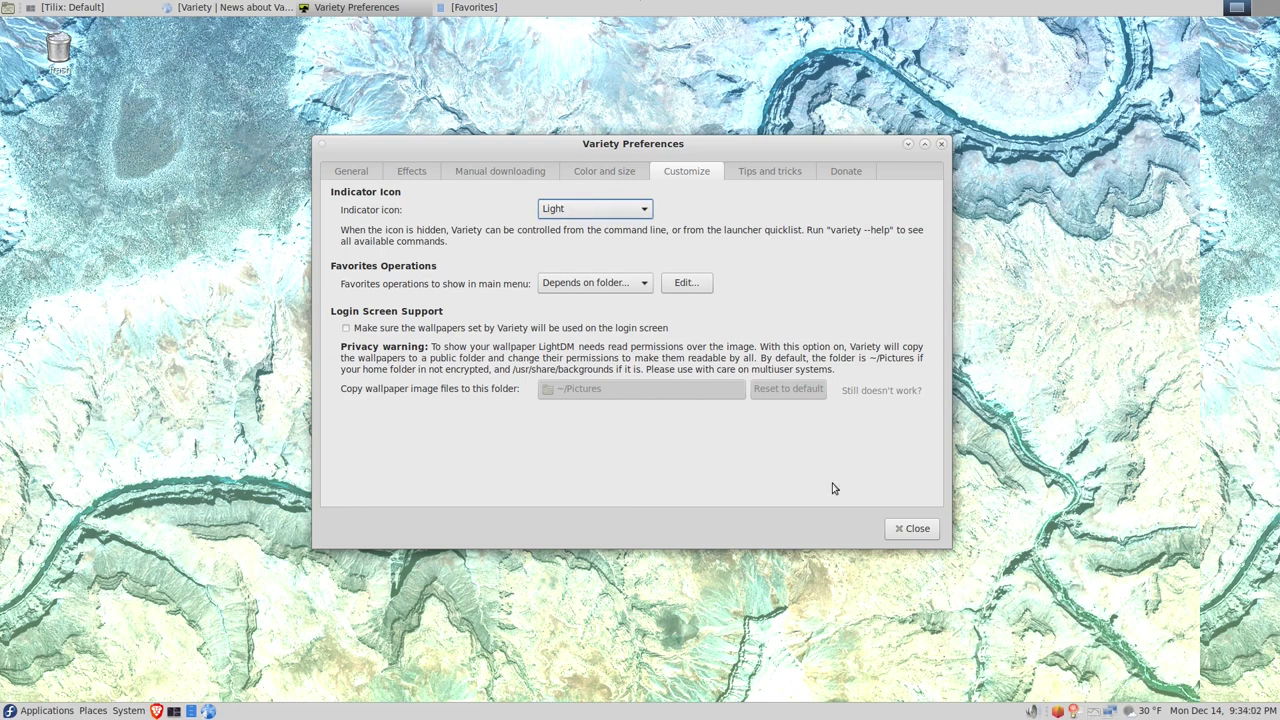
{"action": "left_click", "coordinate": [630, 212]}
{"action": "left_click", "coordinate": [604, 232]}
{"action": "left_click", "coordinate": [911, 528]}
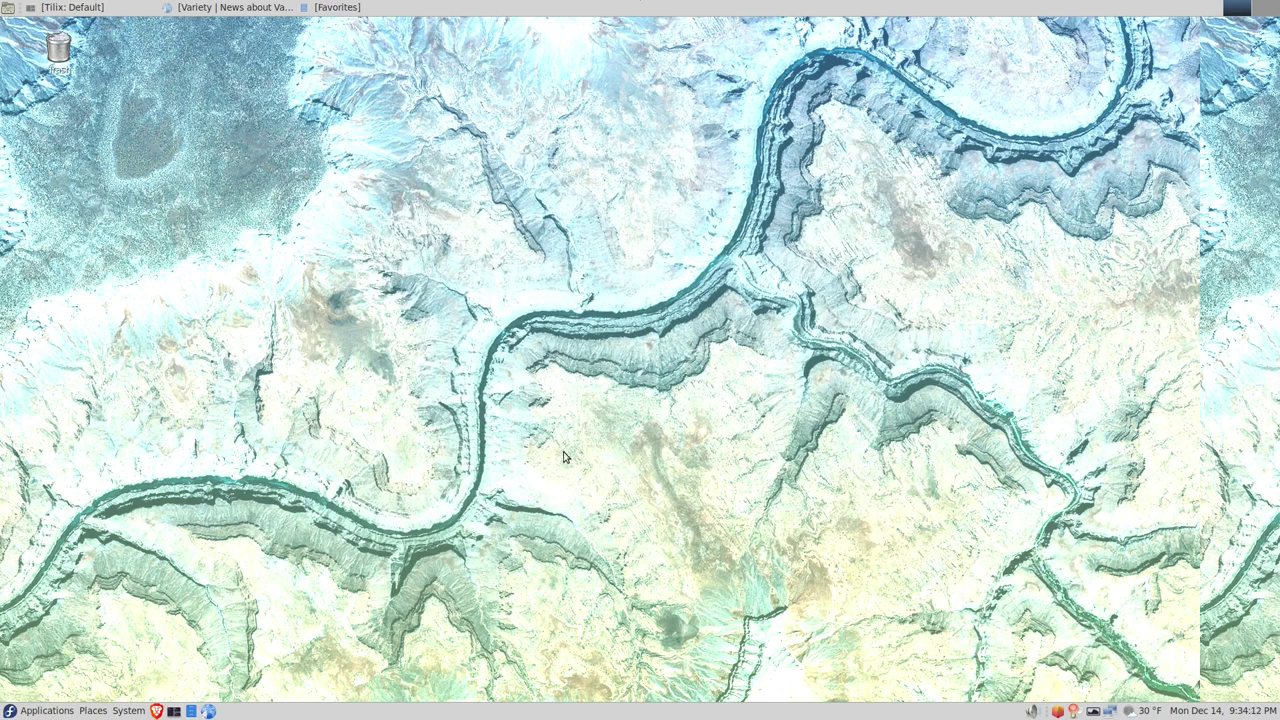
Choose Next in the Variety tray menu to show the spiral galaxy wallpaper.
{"action": "left_click", "coordinate": [1093, 712]}
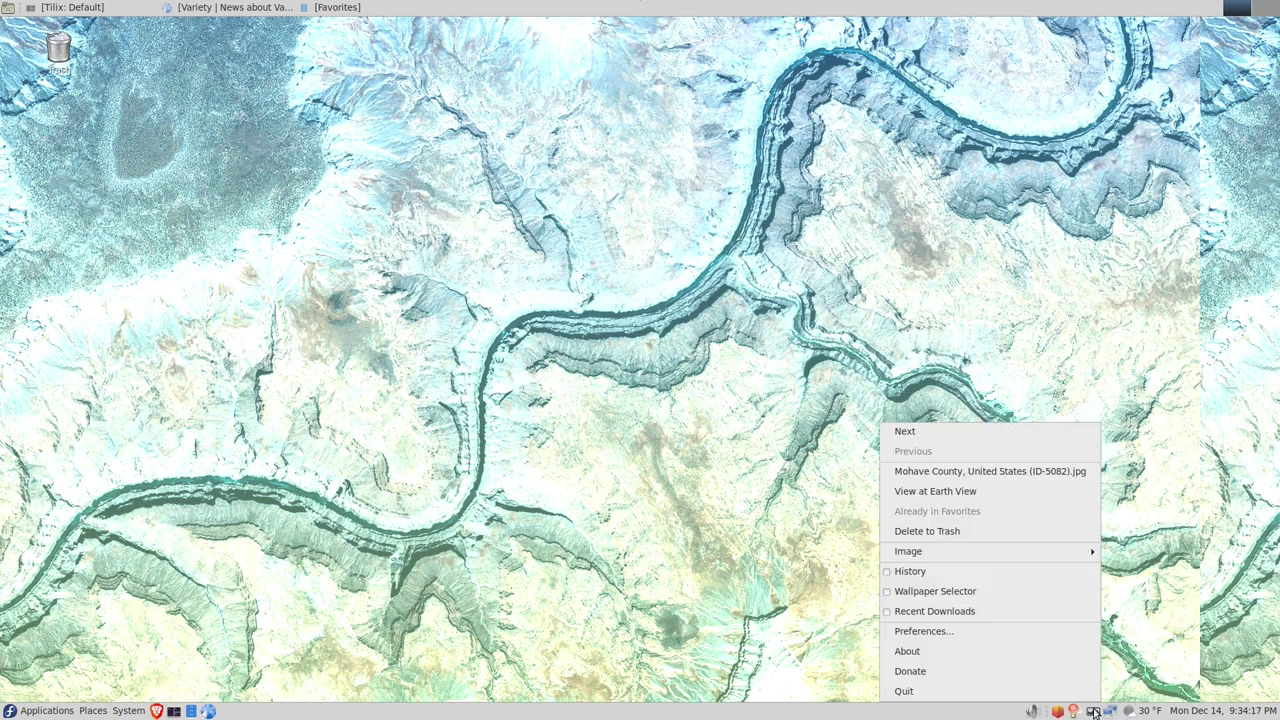
{"action": "left_click", "coordinate": [992, 437]}
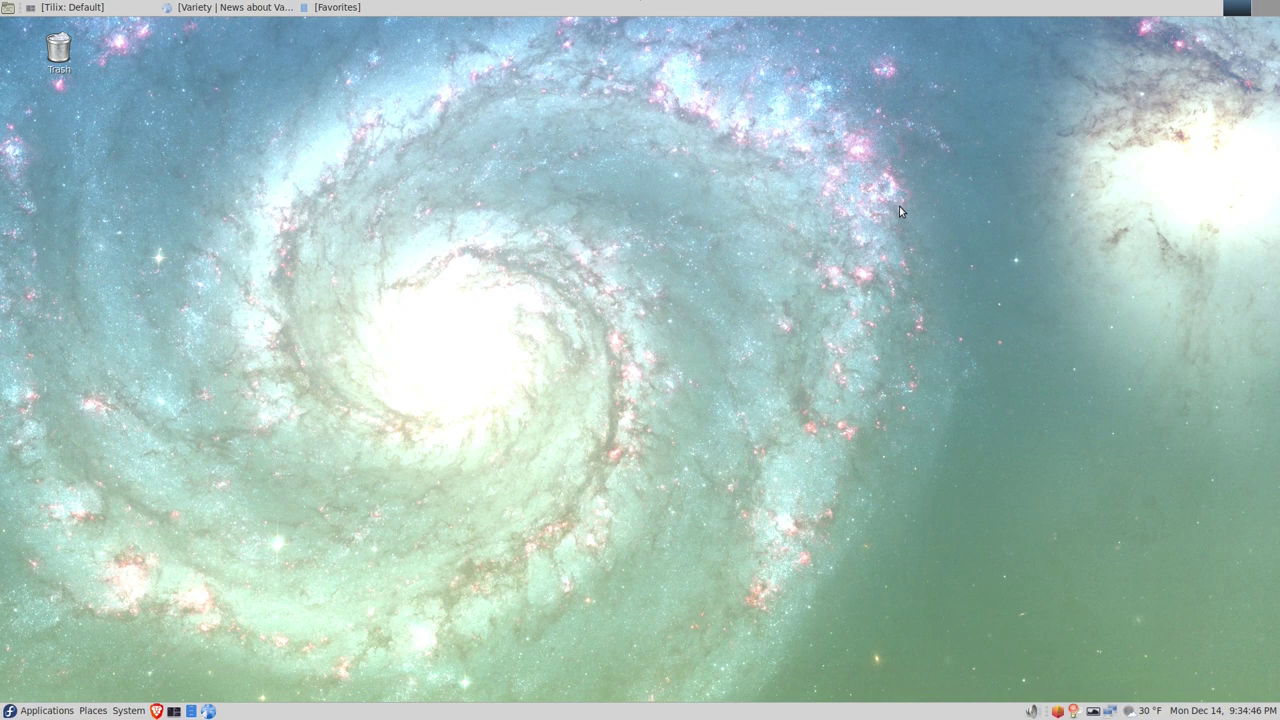
Go back to the previous wallpaper, the canyon photo.
{"action": "left_click", "coordinate": [1093, 711]}
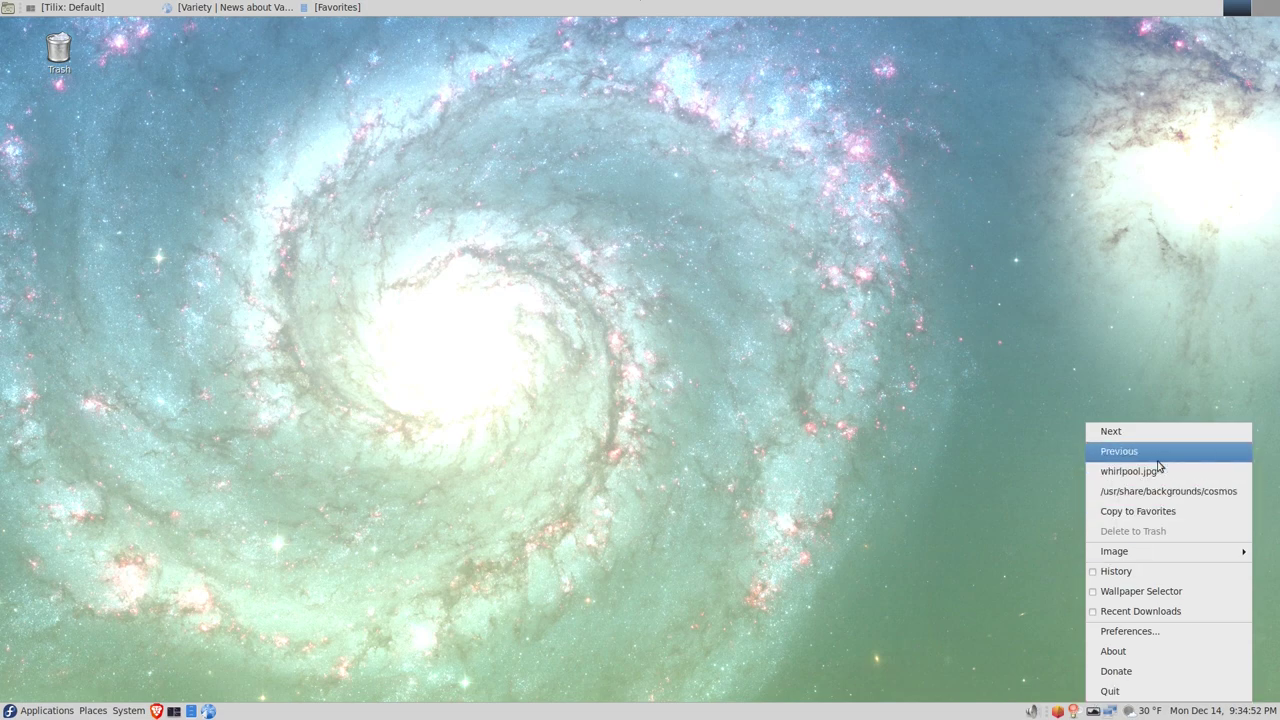
{"action": "left_click", "coordinate": [955, 655]}
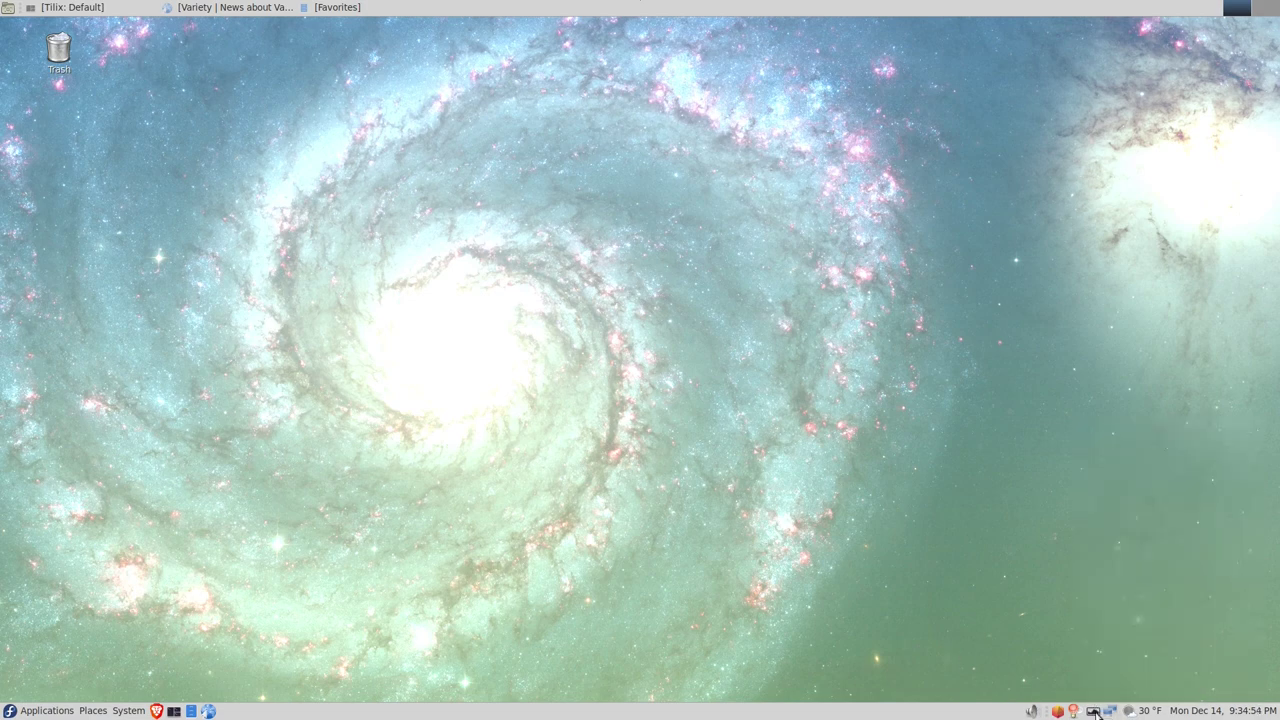
{"action": "left_click", "coordinate": [1094, 711]}
{"action": "left_click", "coordinate": [808, 385]}
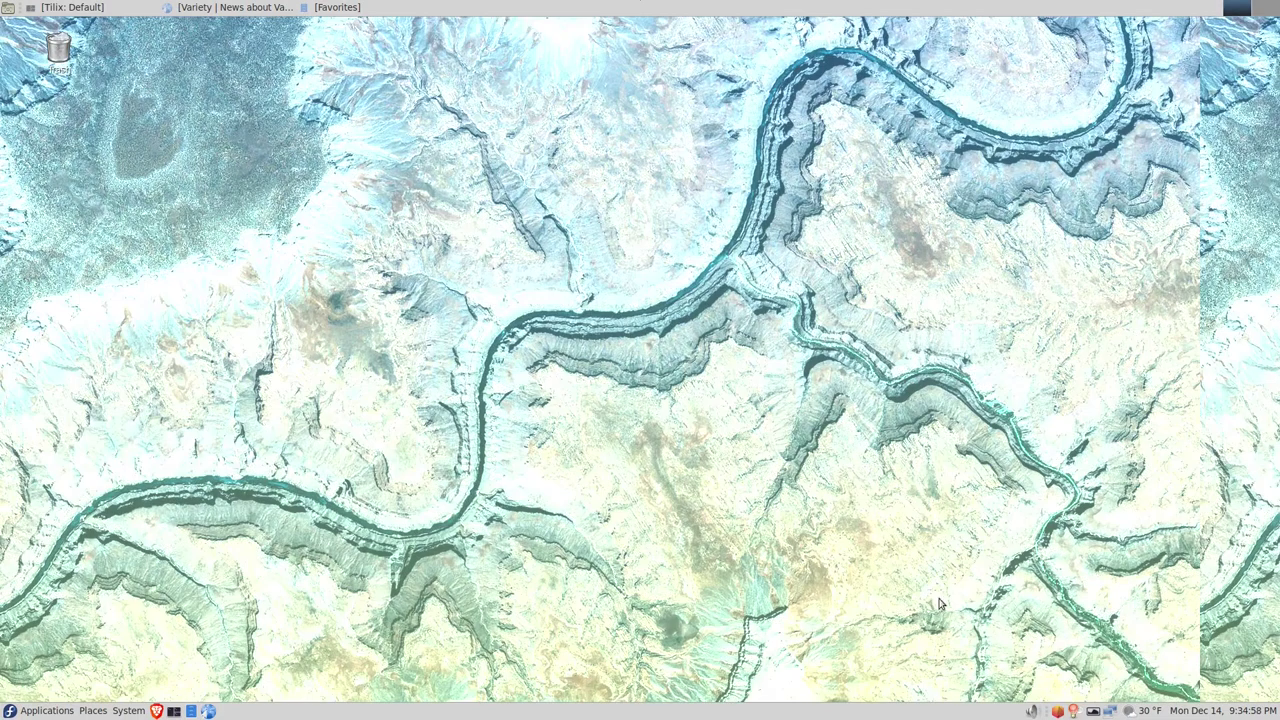
Delete the canyon wallpaper to the trash, leaving the spiral galaxy wallpaper.
{"action": "left_click", "coordinate": [1094, 711]}
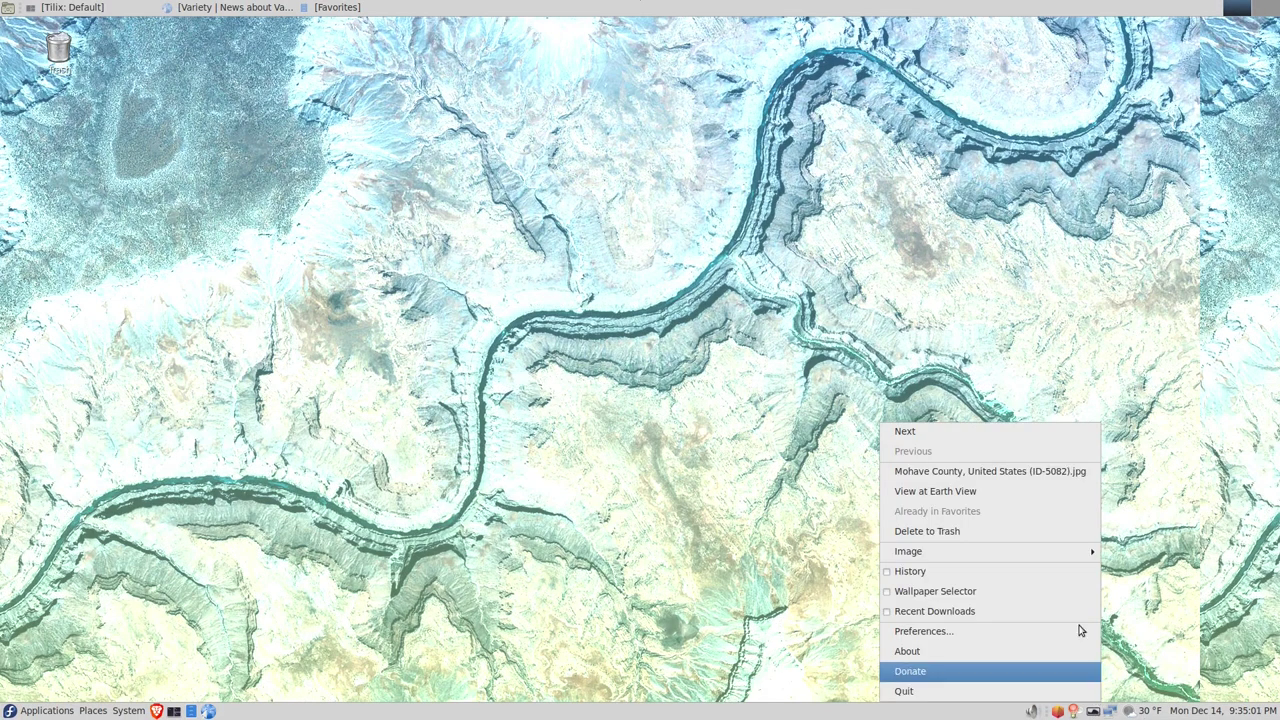
{"action": "left_click", "coordinate": [997, 533]}
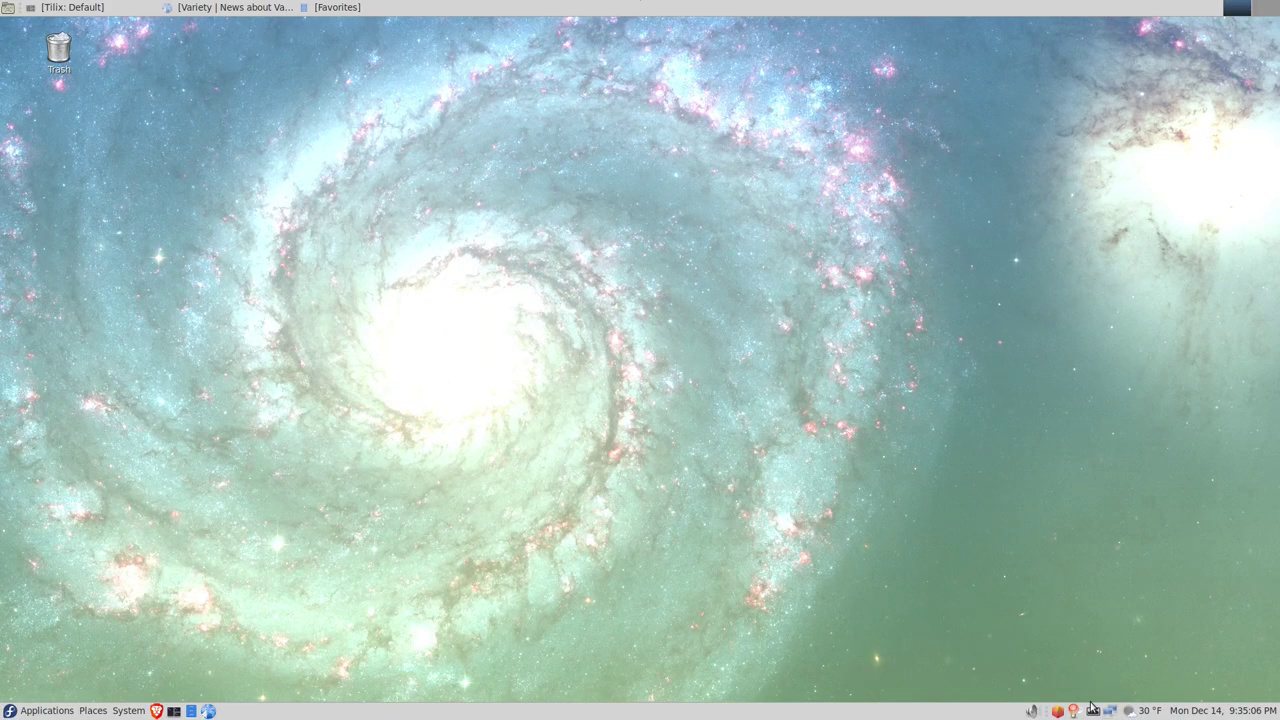
{"action": "left_click", "coordinate": [1092, 711]}
Advance from the spiral galaxy to the next wallpaper, a café interior with white chairs.
{"action": "mouse_move", "coordinate": [1145, 556]}
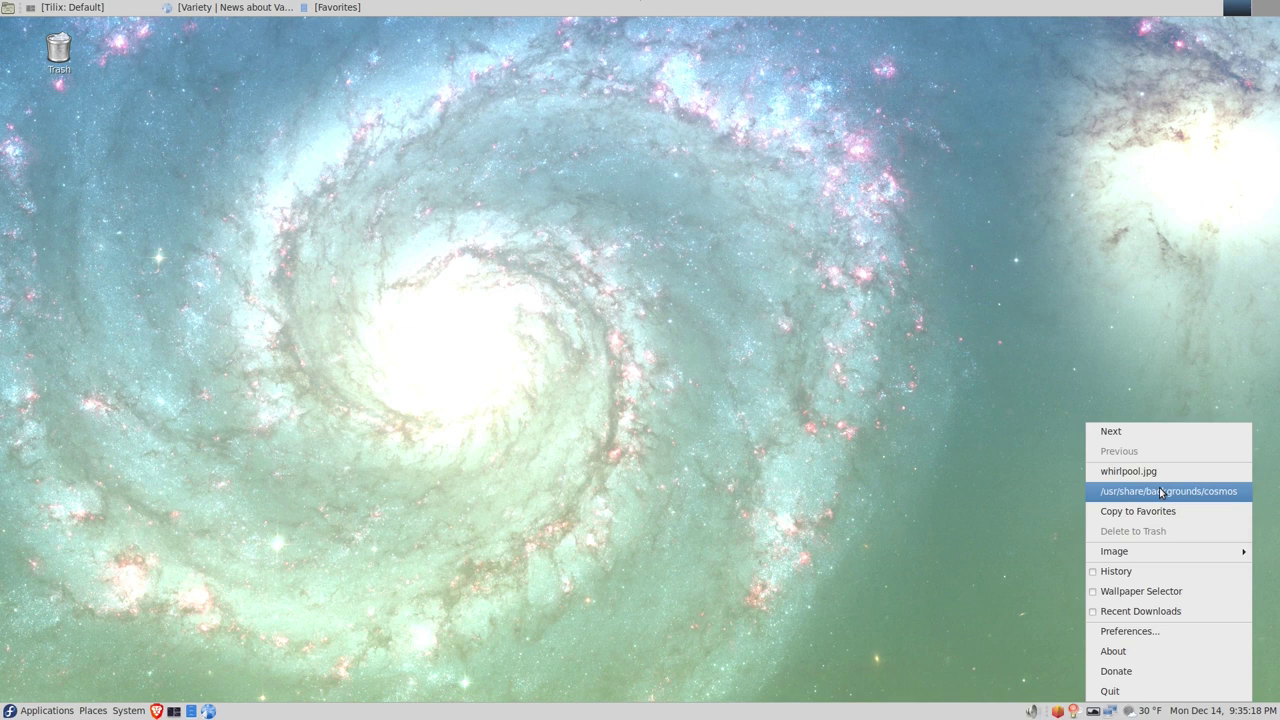
{"action": "left_click", "coordinate": [1175, 438]}
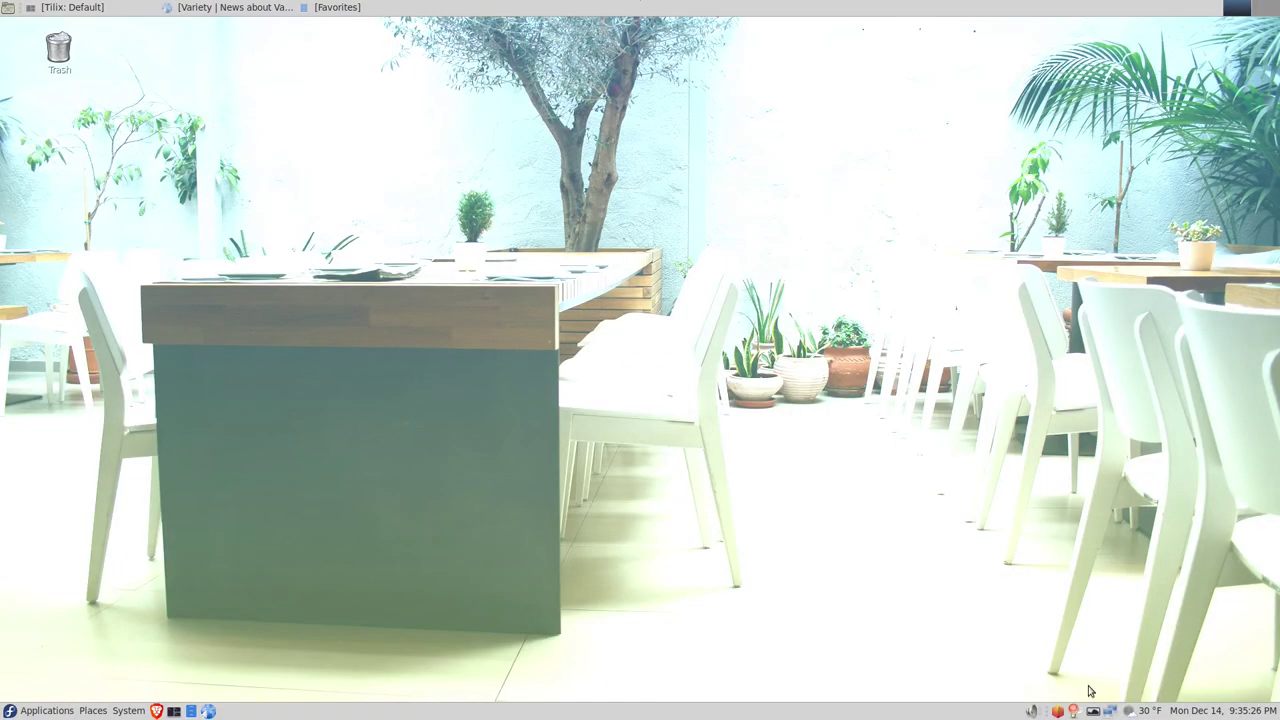
{"action": "left_click", "coordinate": [1092, 711]}
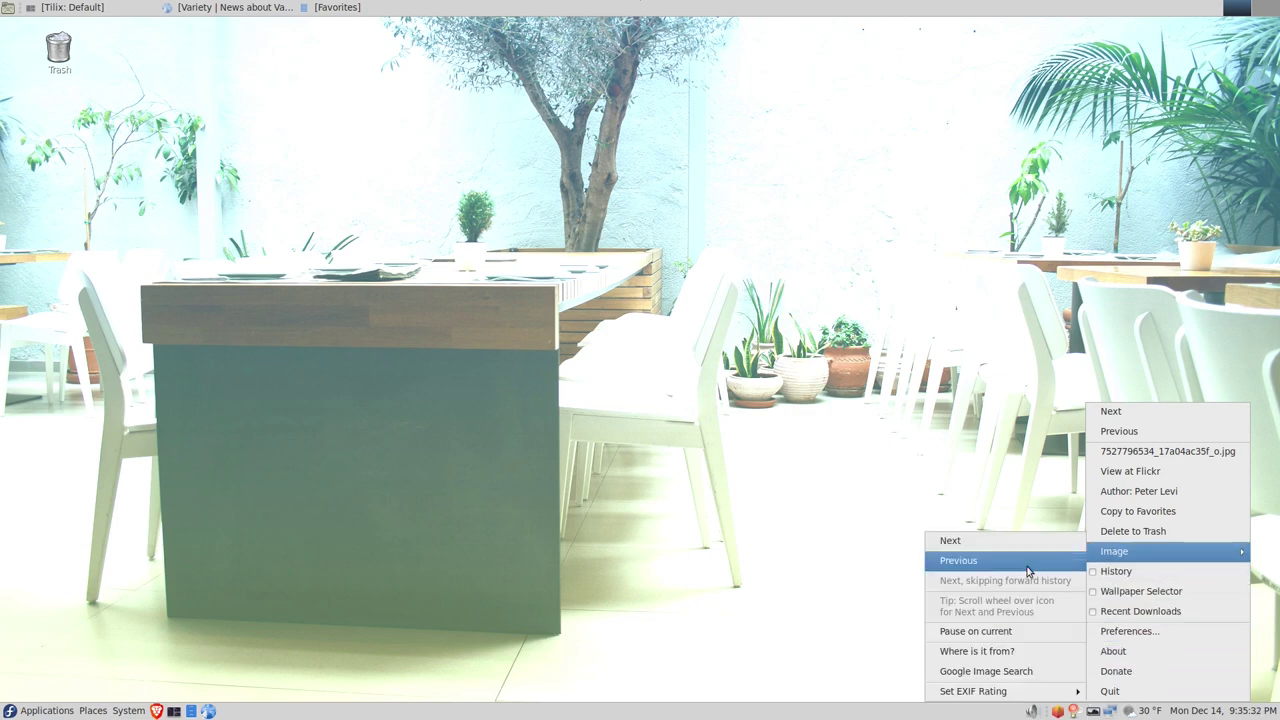
Look up where the café wallpaper came from and select its flickr source.
{"action": "left_click", "coordinate": [976, 651]}
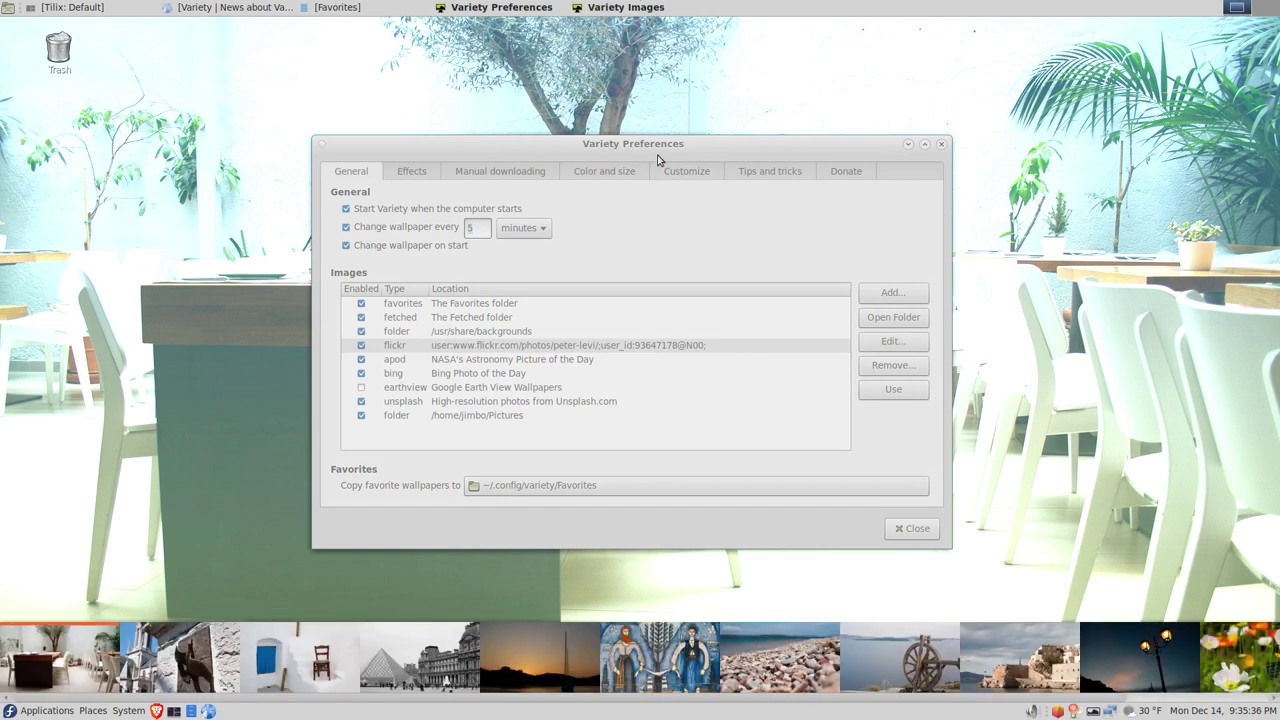
{"action": "left_click", "coordinate": [500, 346]}
Close the preferences and bring up the Image submenu for the café wallpaper.
{"action": "left_click", "coordinate": [895, 528]}
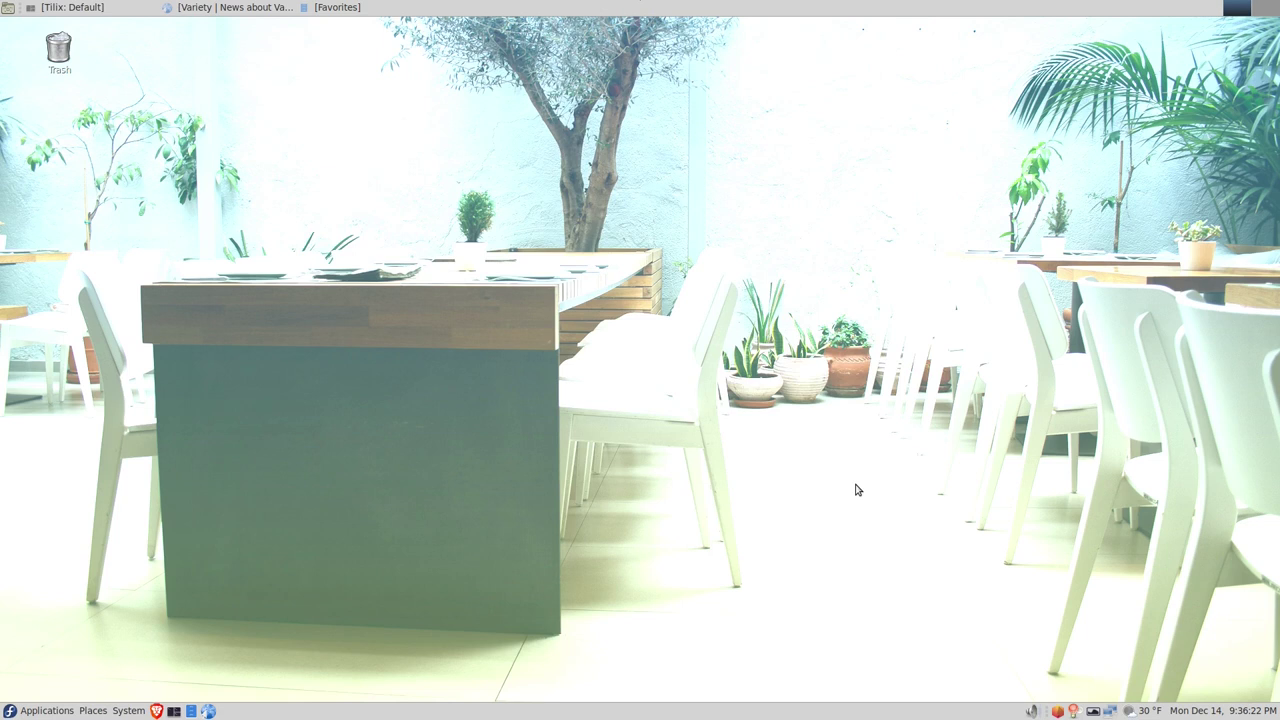
{"action": "right_click", "coordinate": [1093, 710]}
{"action": "left_click", "coordinate": [1097, 710]}
{"action": "left_click", "coordinate": [1097, 712]}
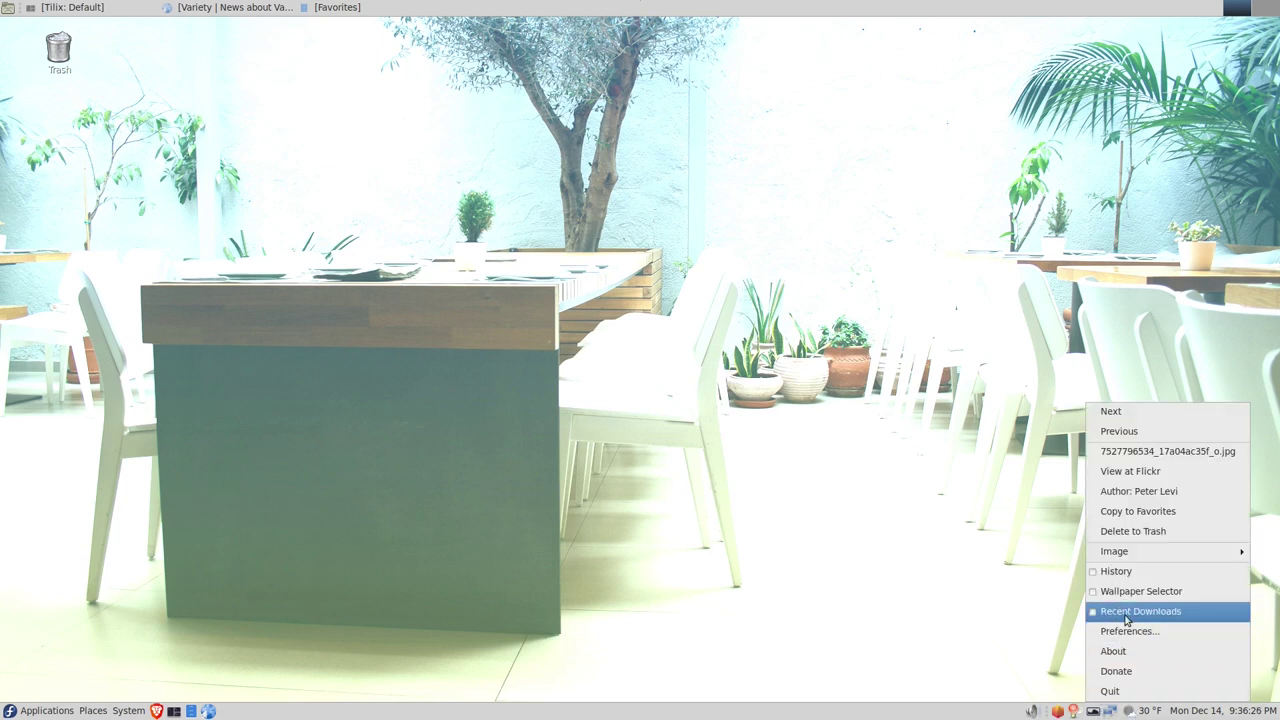
{"action": "mouse_move", "coordinate": [1137, 555]}
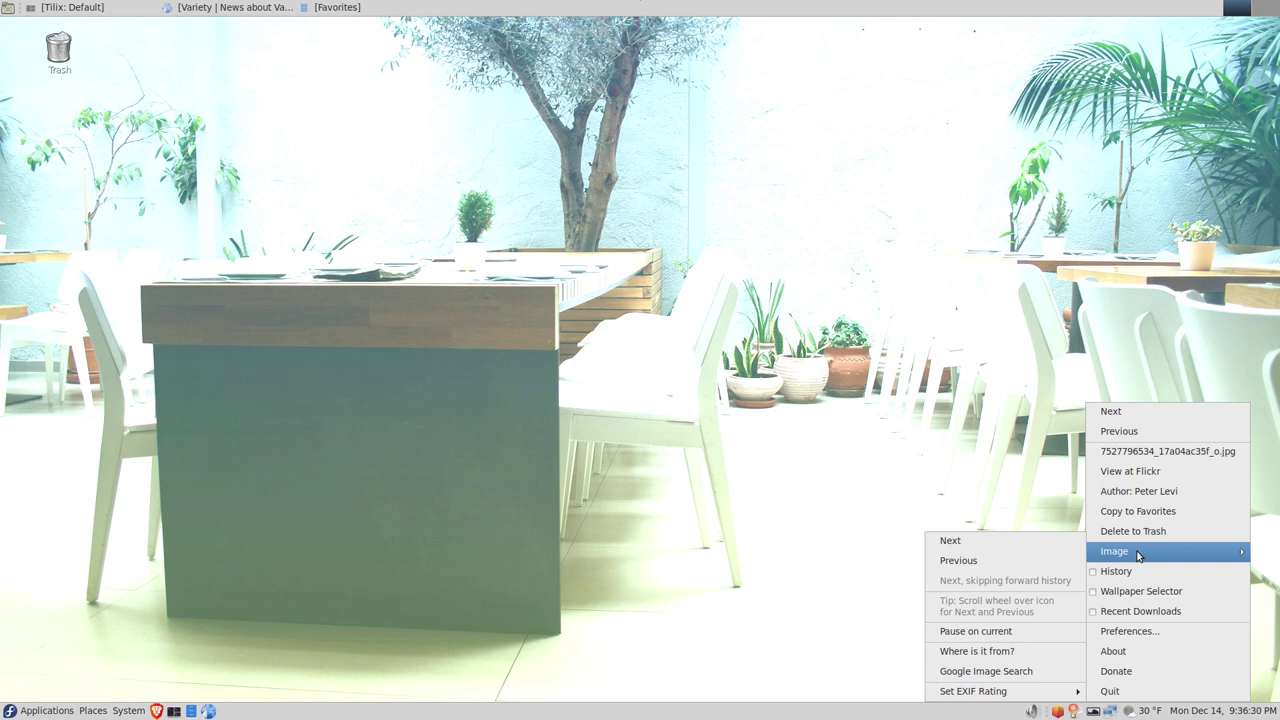
{"action": "mouse_move", "coordinate": [966, 697]}
Show the wallpaper History strip.
{"action": "left_click", "coordinate": [914, 425]}
{"action": "left_click", "coordinate": [1089, 710]}
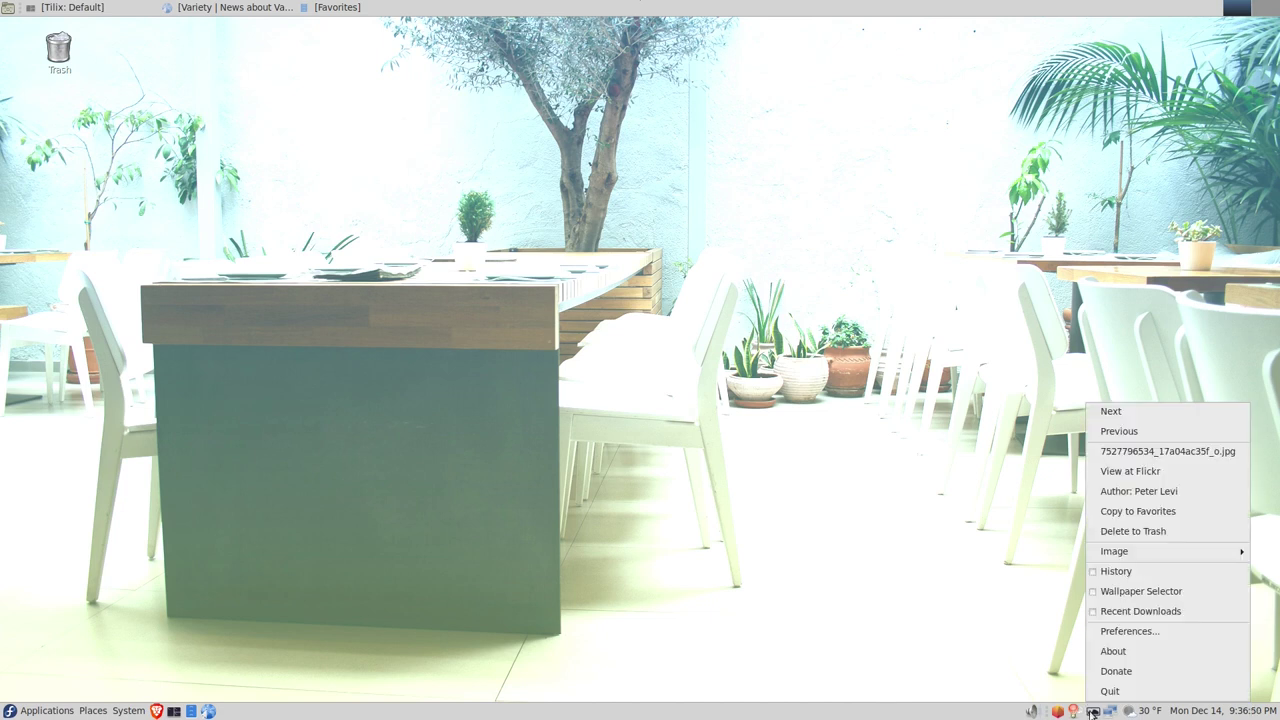
{"action": "left_click", "coordinate": [1134, 571]}
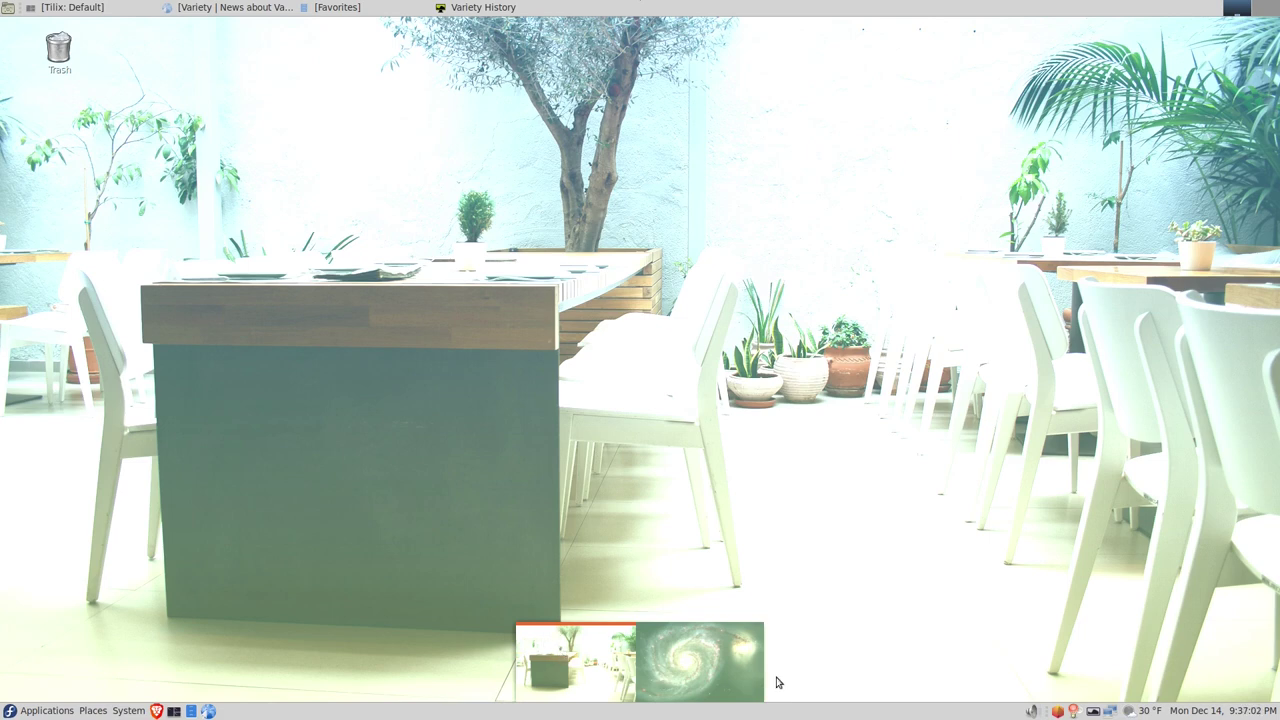
Advance to the Unsplash cheetah wallpaper, then hide the History strip.
{"action": "left_click", "coordinate": [1093, 708]}
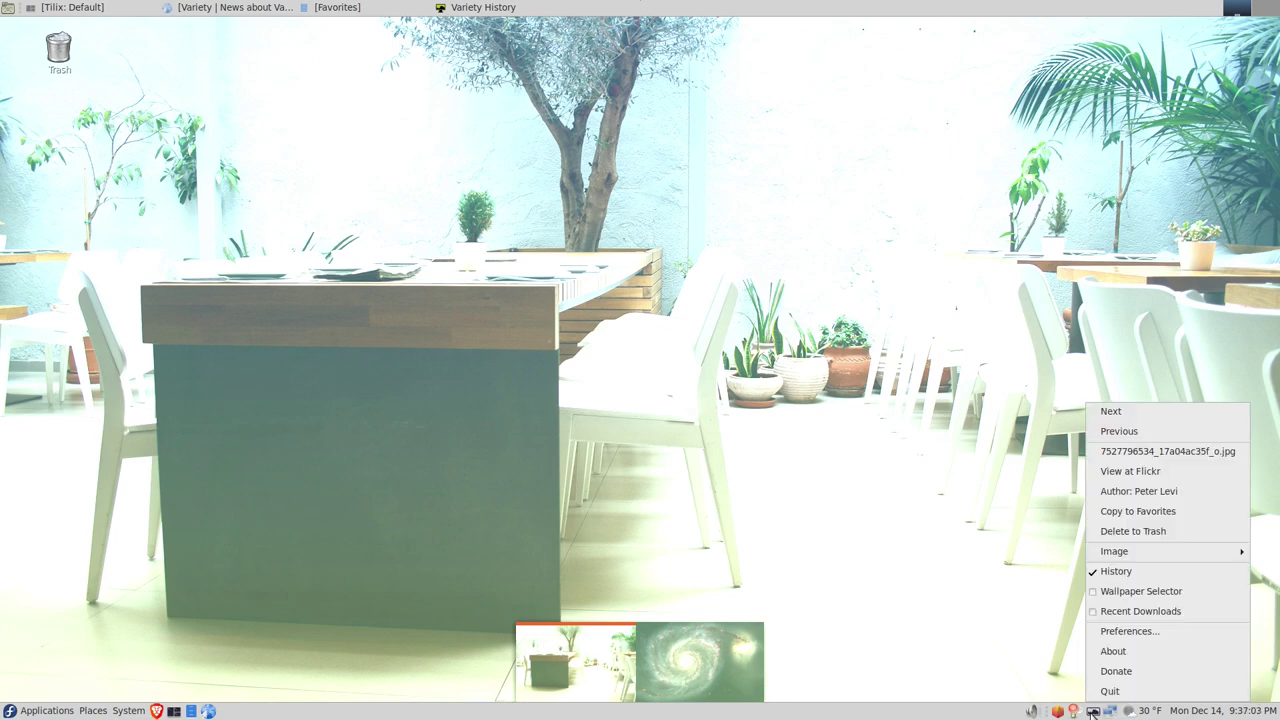
{"action": "left_click", "coordinate": [1146, 431]}
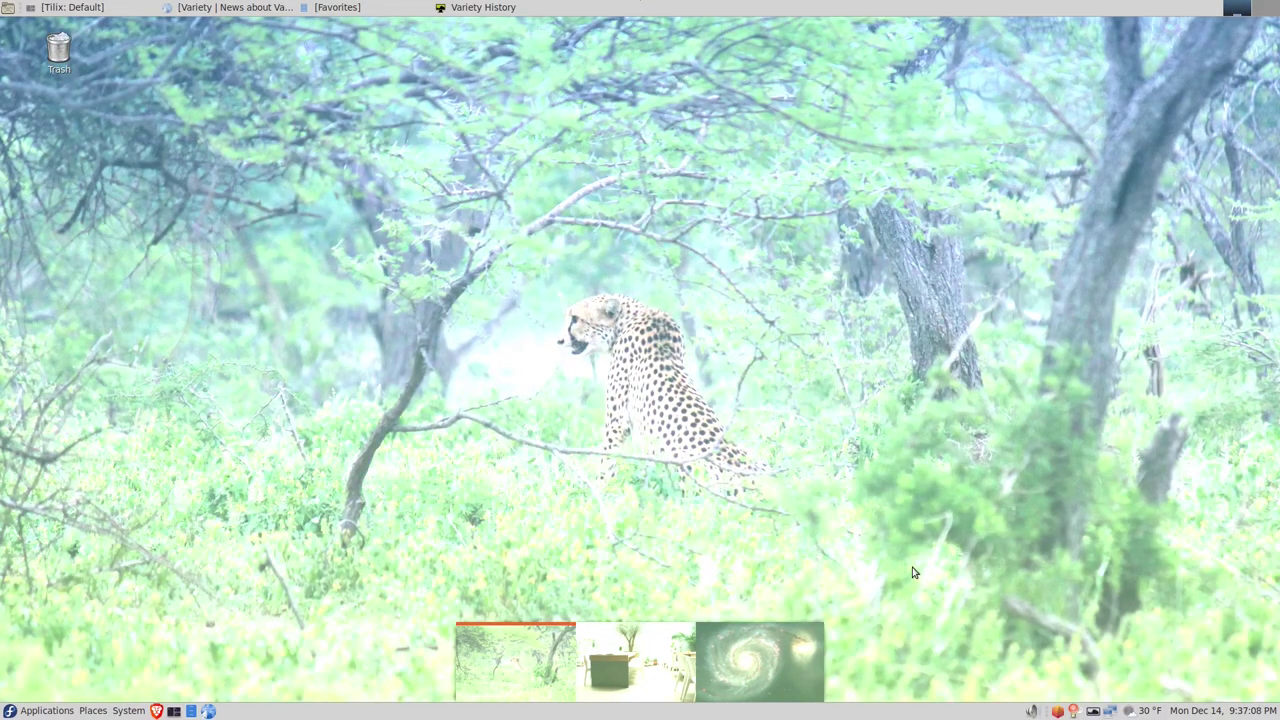
{"action": "left_click", "coordinate": [1093, 712]}
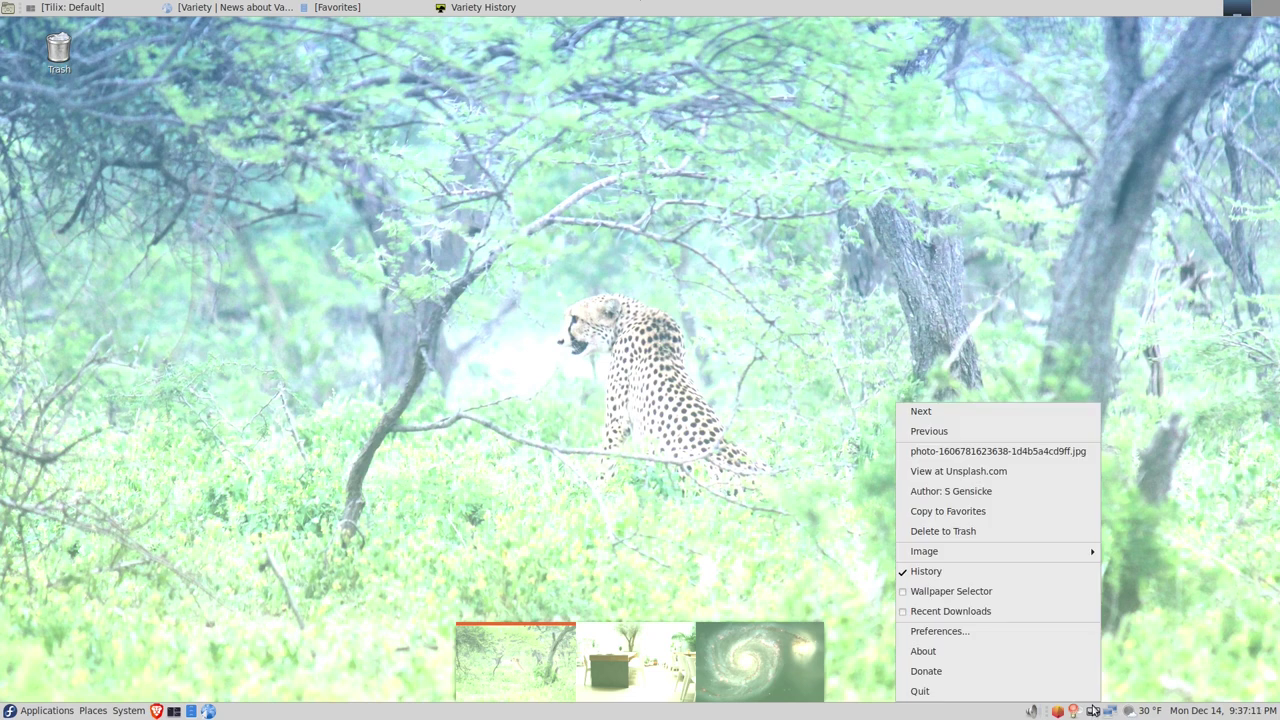
{"action": "left_click", "coordinate": [981, 572]}
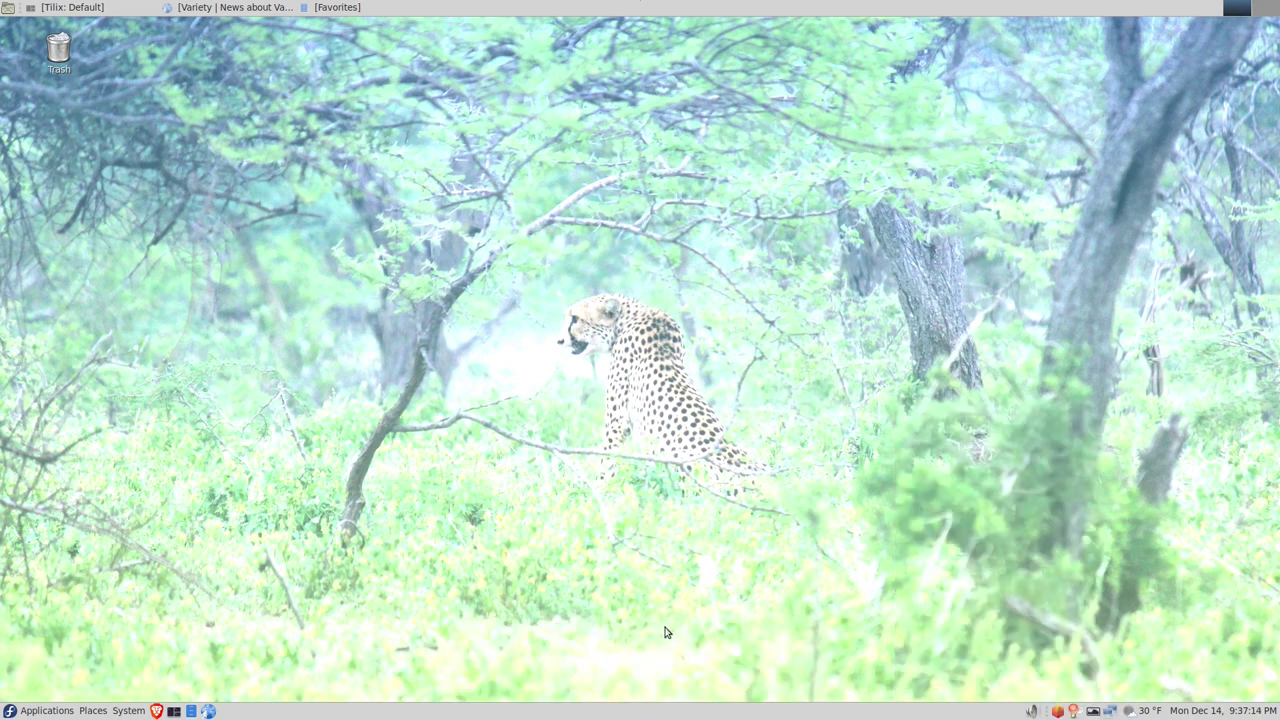